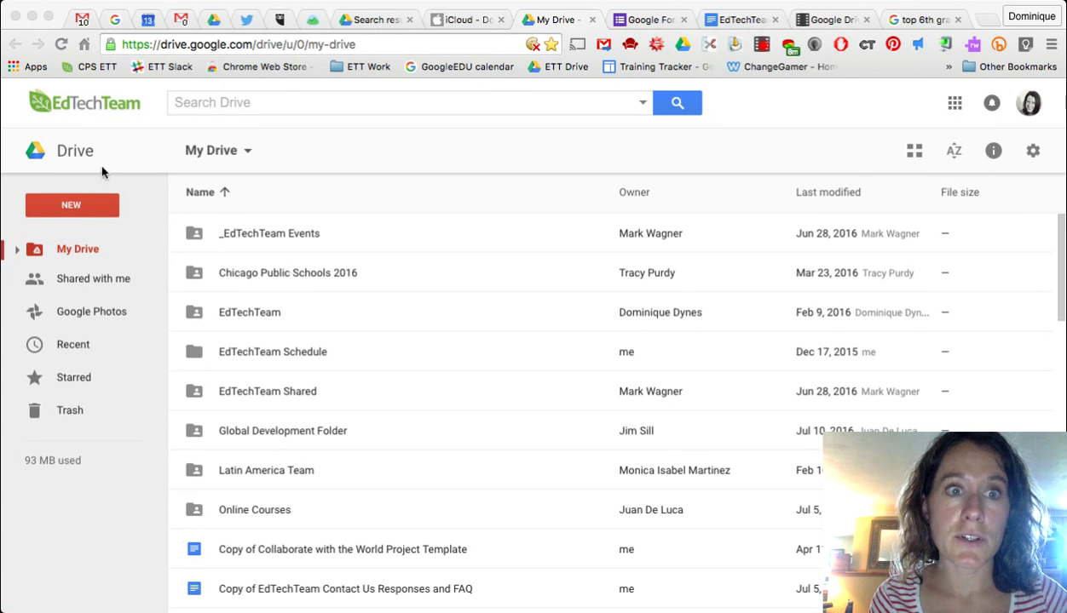
- Create a new blank Google Form from Google Drive's New > More menu
left_click(81, 198)
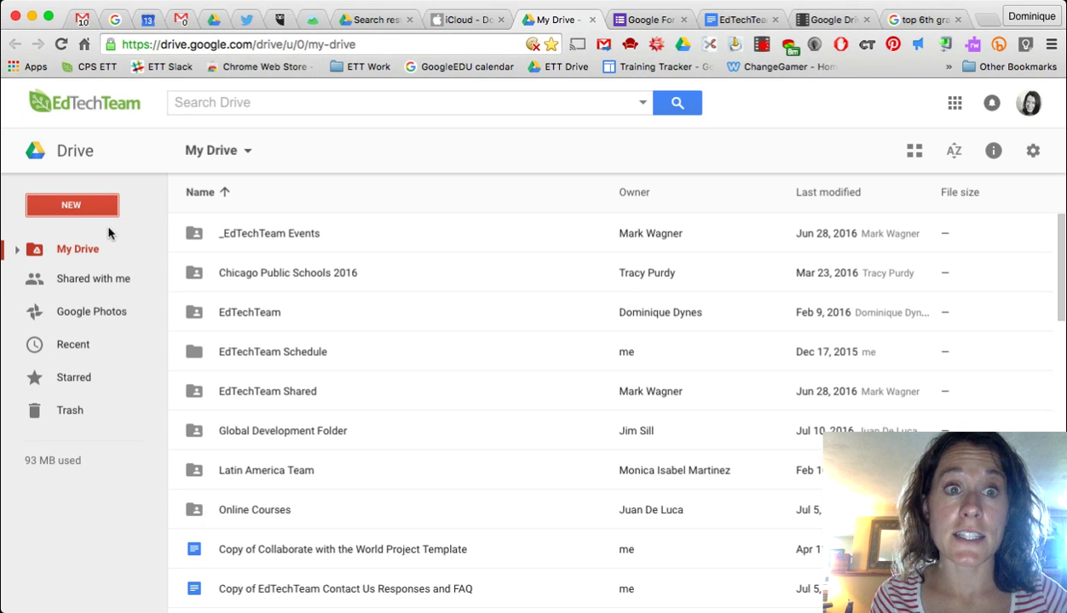
left_click(91, 204)
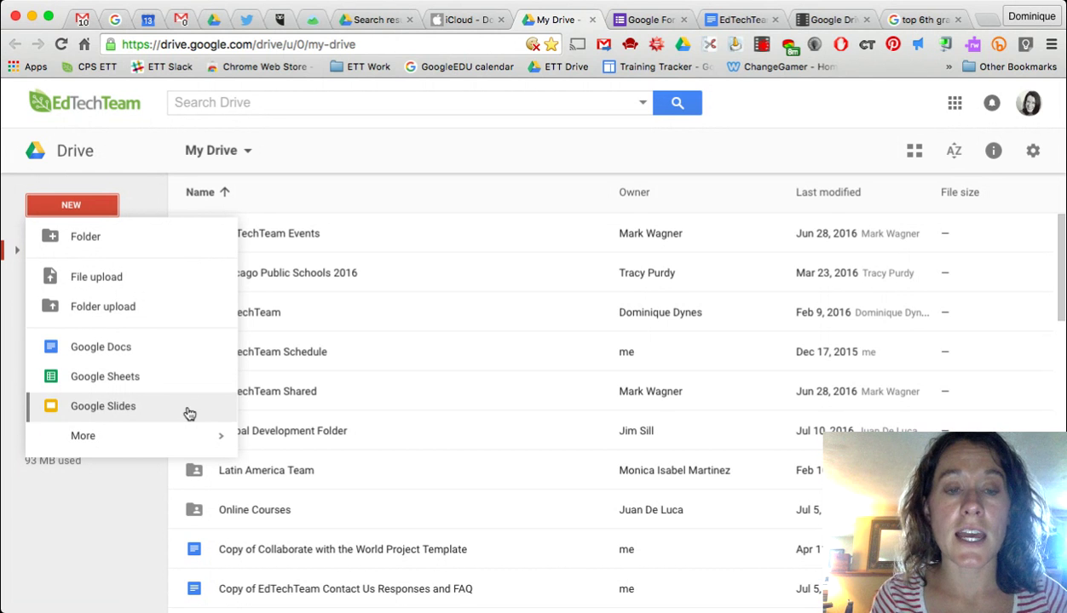
mouse_move(133, 444)
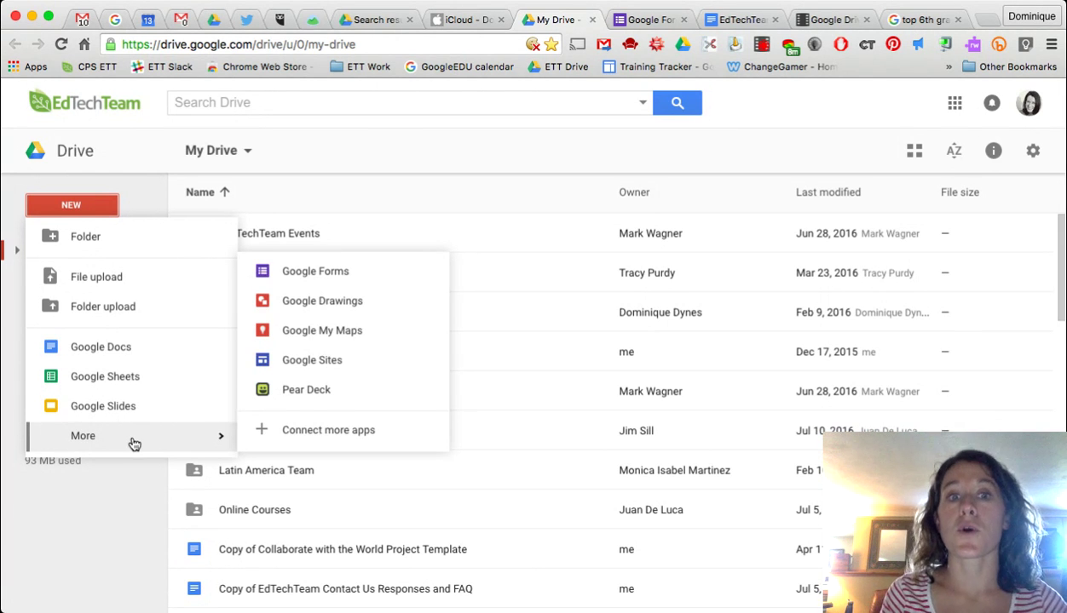
left_click(345, 283)
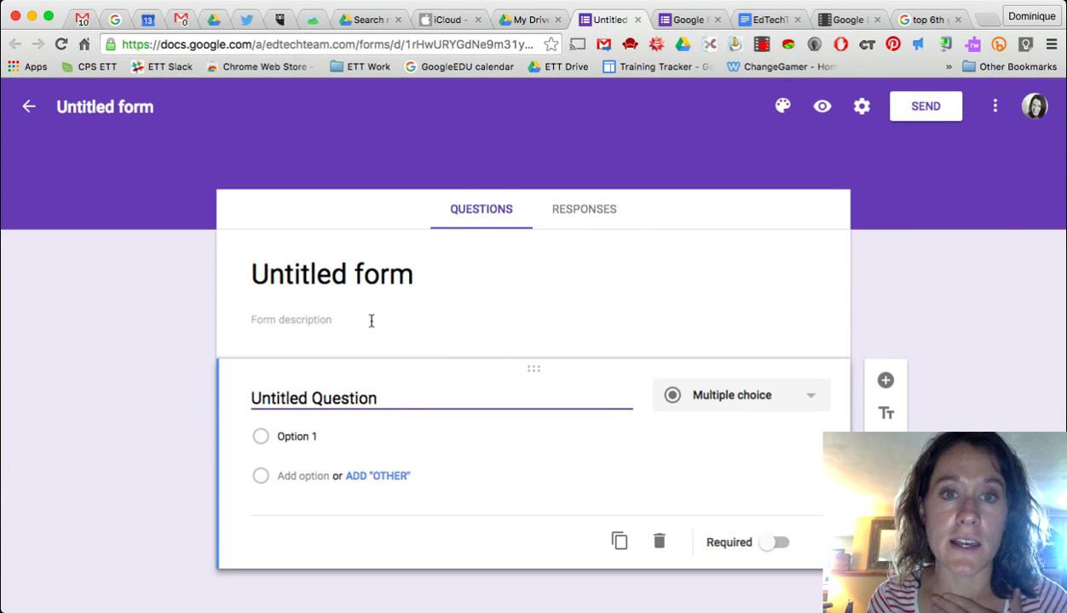
- Title the form 'Simple Survey' and add the description 'We are going to ask a couple questions'
left_click(428, 278)
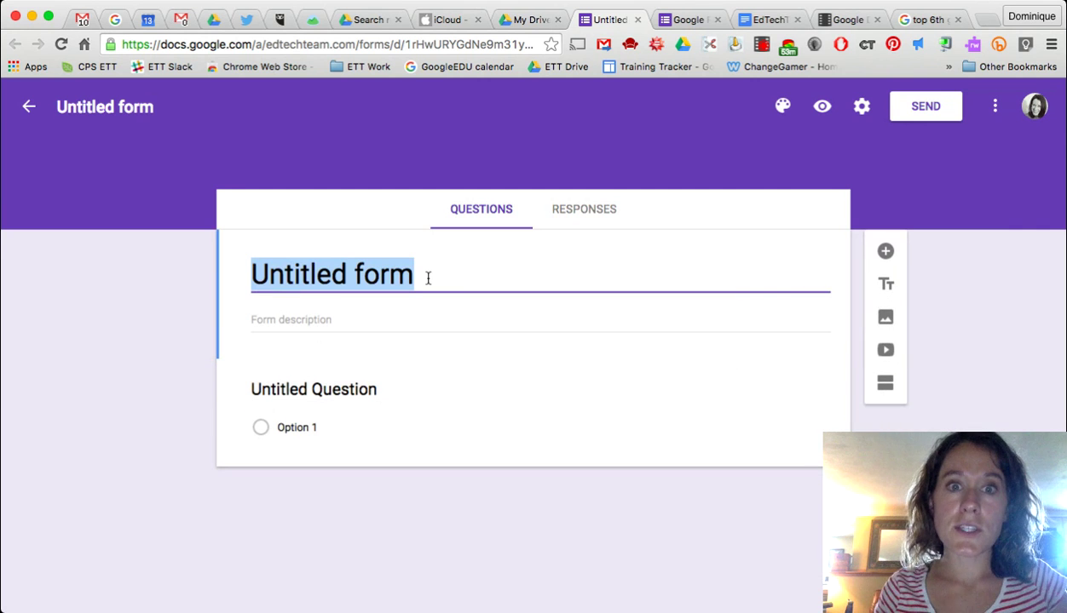
type("Simp")
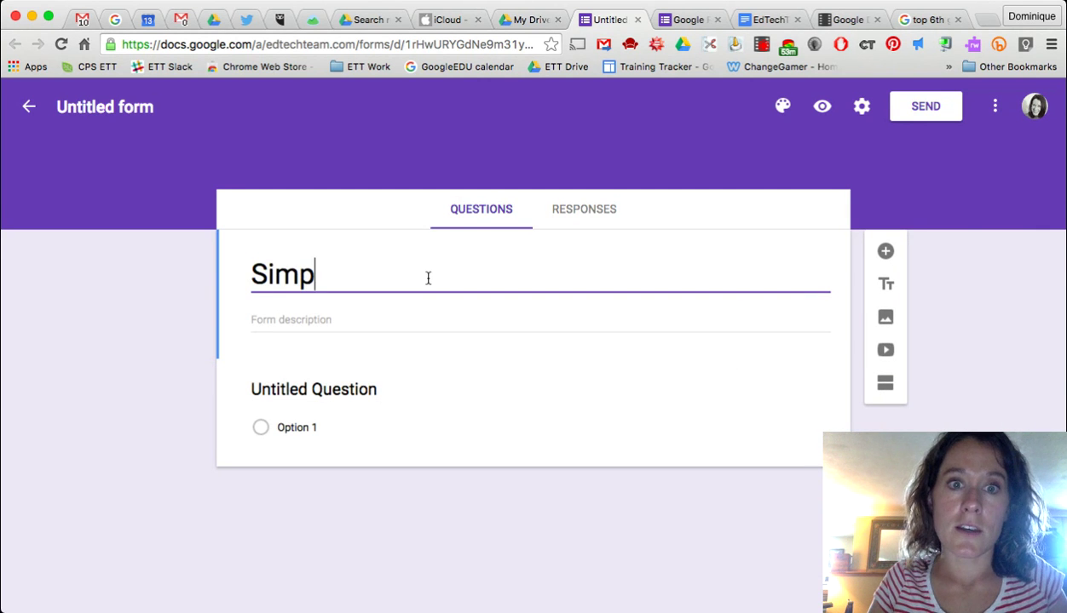
type("le Survey")
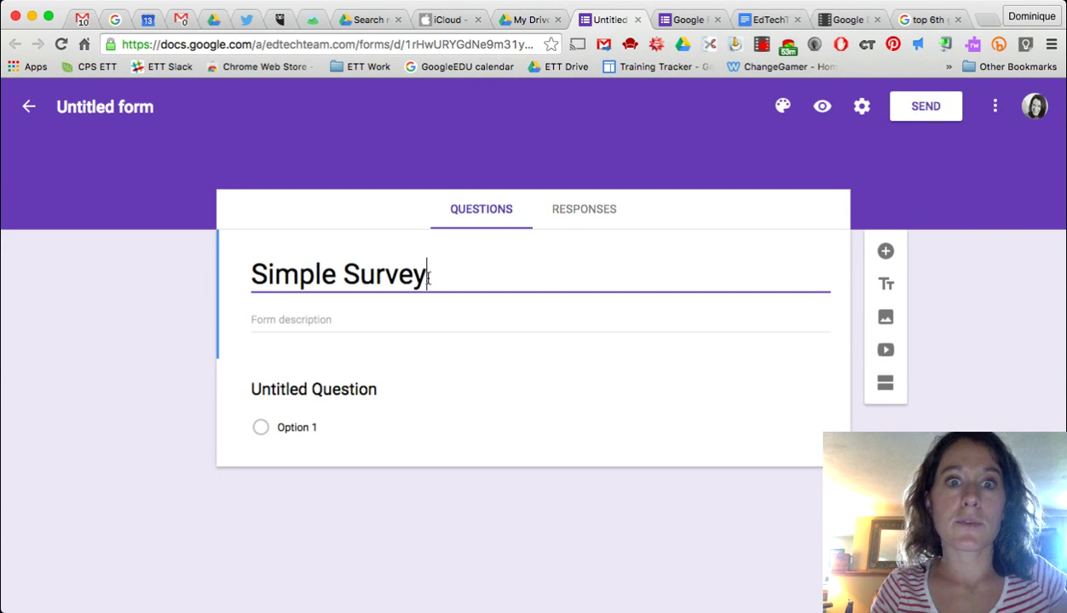
left_click(360, 317)
type("We are goi")
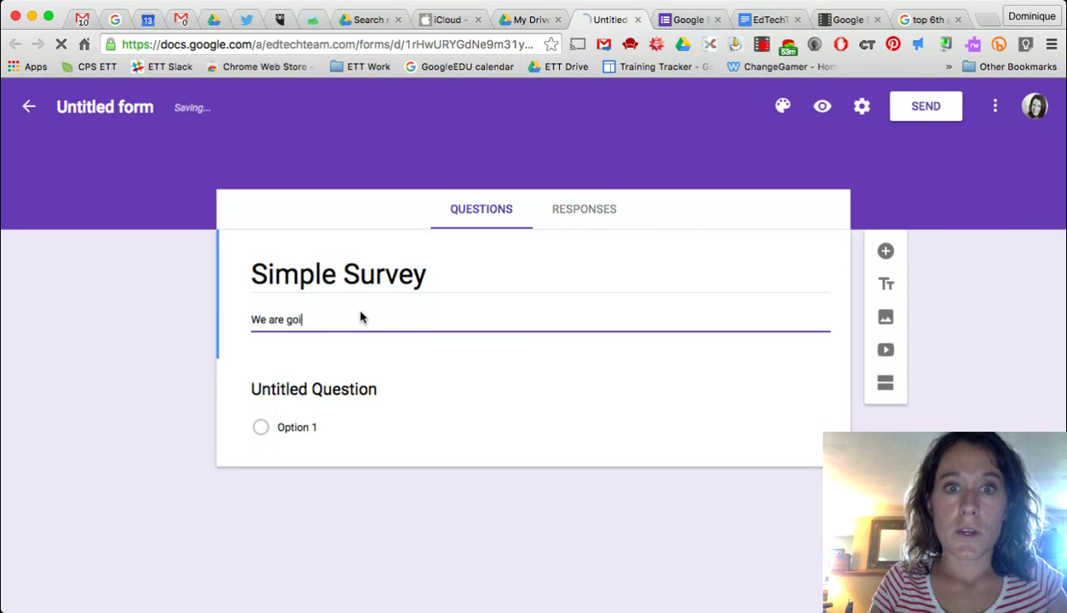
type("ng to ask a c")
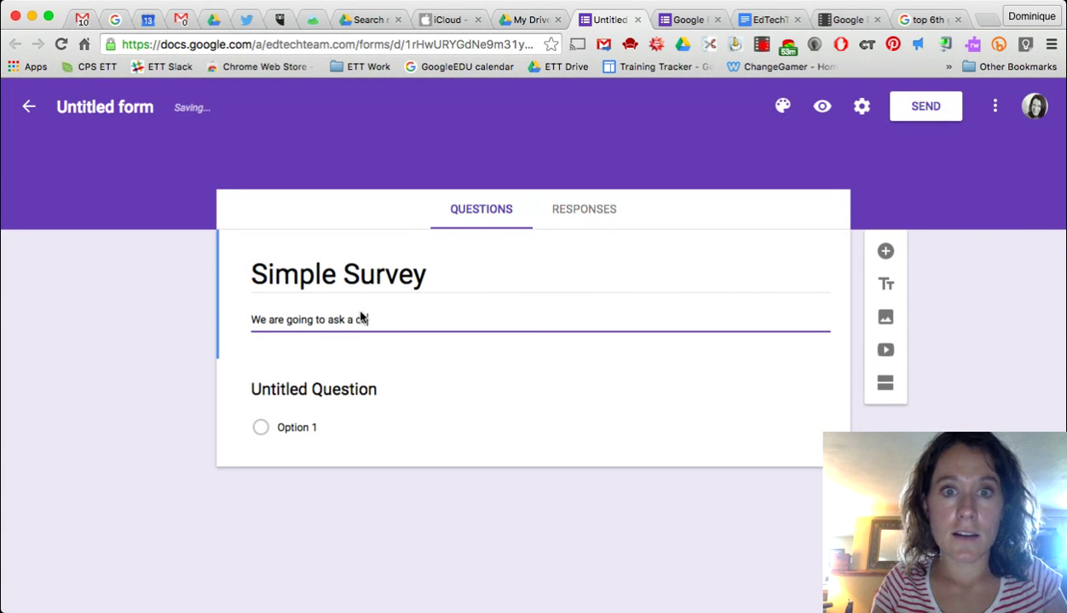
type("ouple ques")
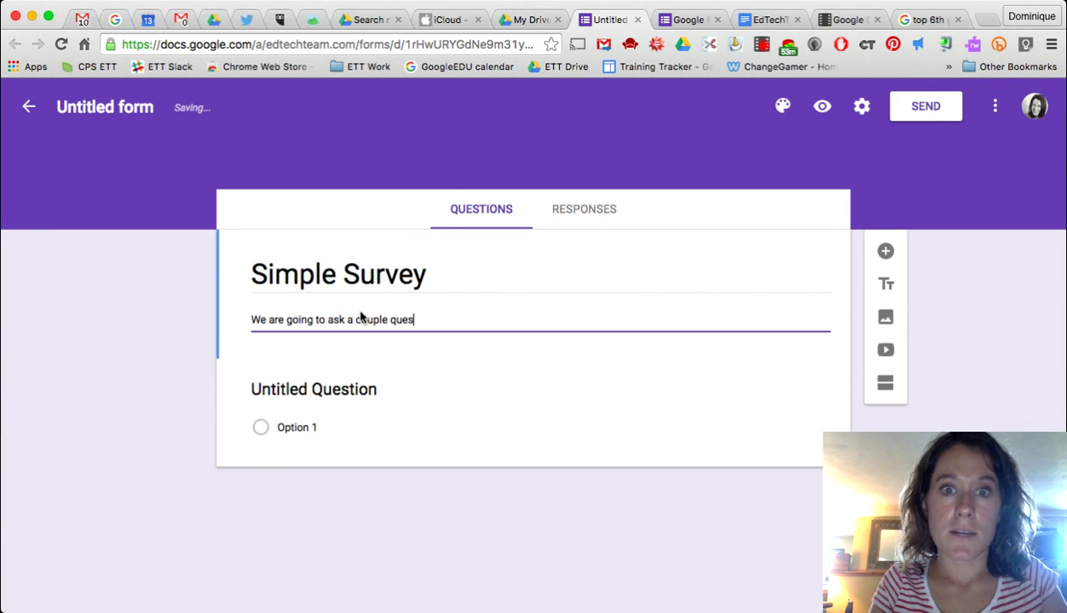
type("tions.")
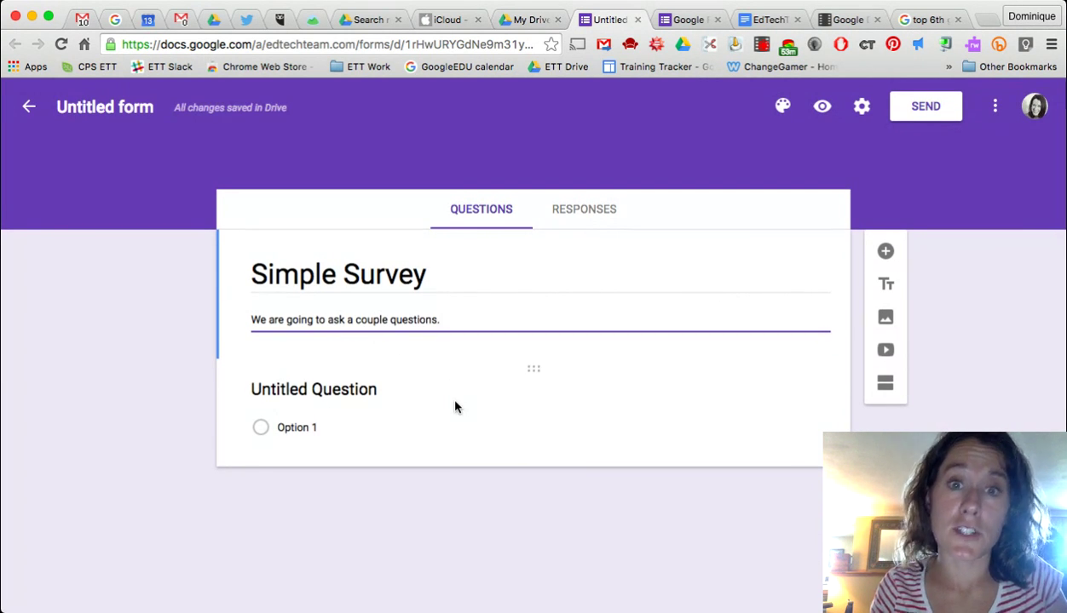
left_click(383, 392)
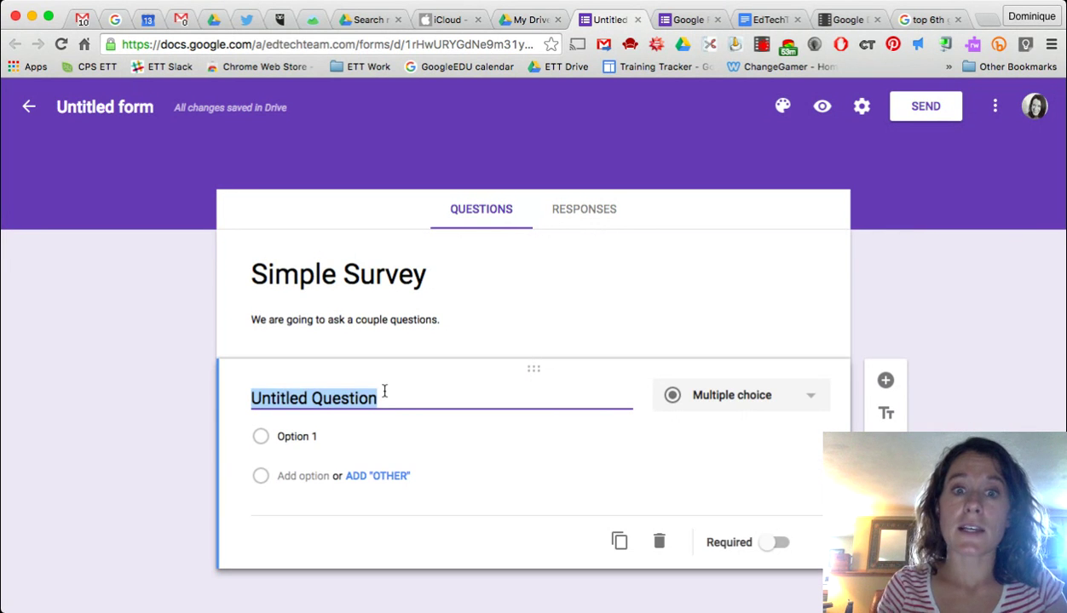
- Word the first question 'What is your name?' and make it a required short answer
type("What is your nae?")
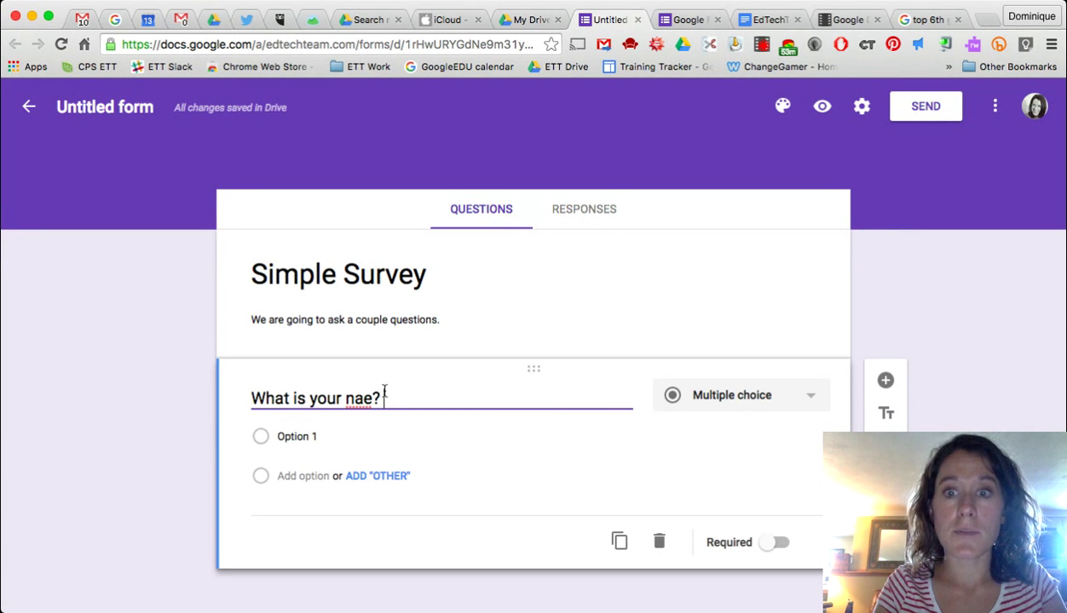
key("BackSpace")
key("BackSpace")
type("m")
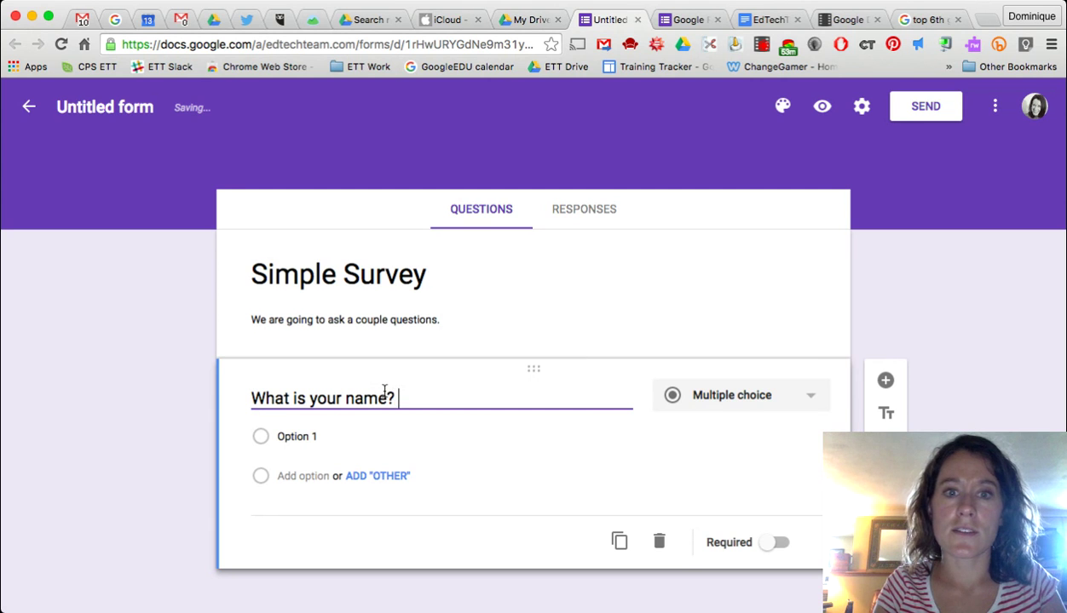
left_click(743, 399)
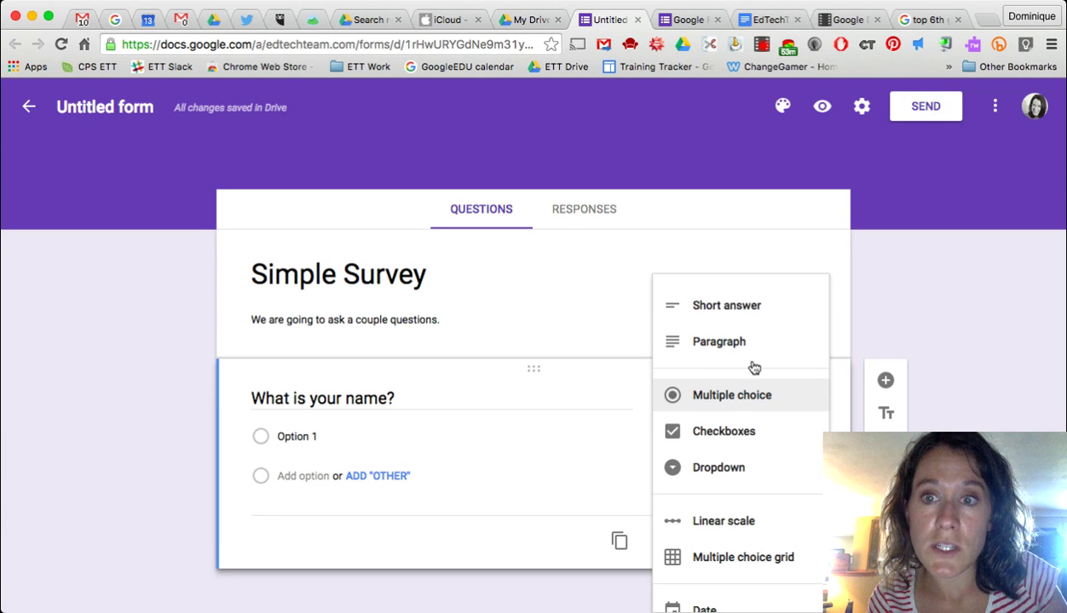
left_click(750, 302)
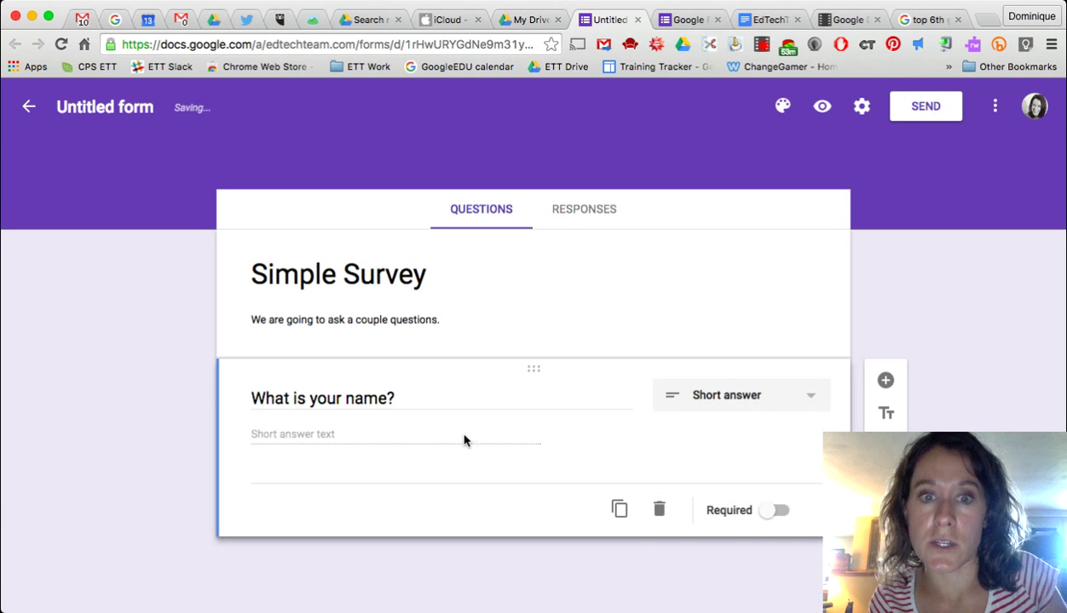
left_click(766, 515)
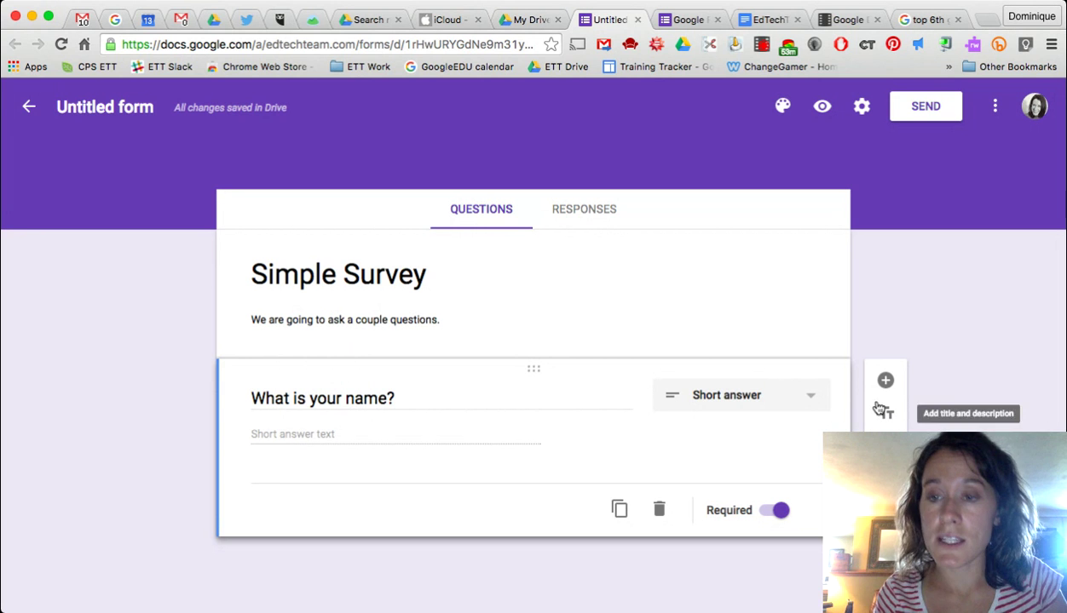
- Add a required short-answer question 'What is your e-mail address?', then add a second section
left_click(886, 383)
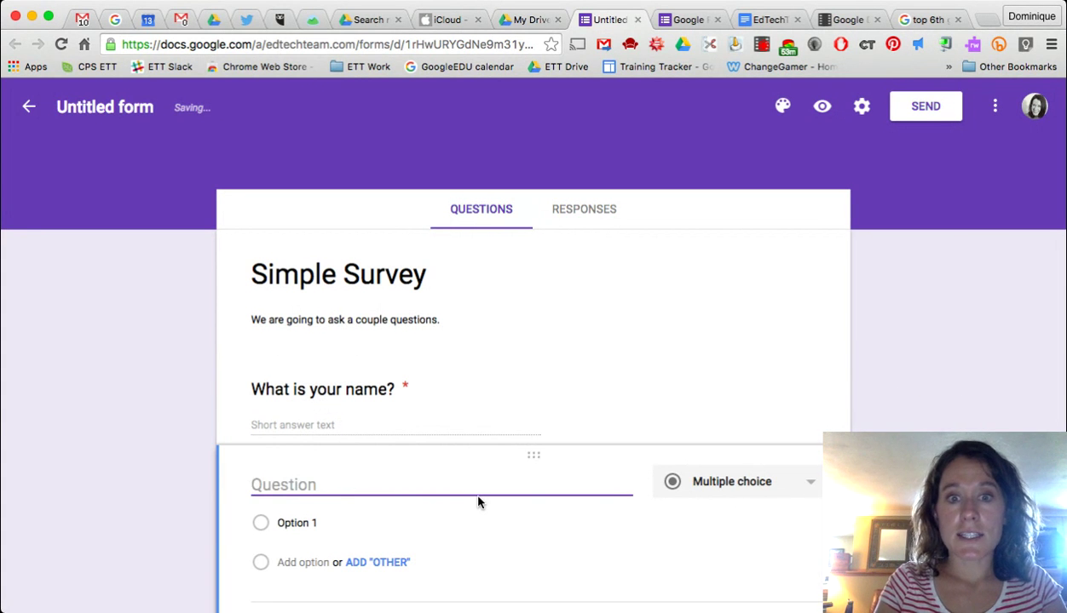
type("What is your e-mail address?")
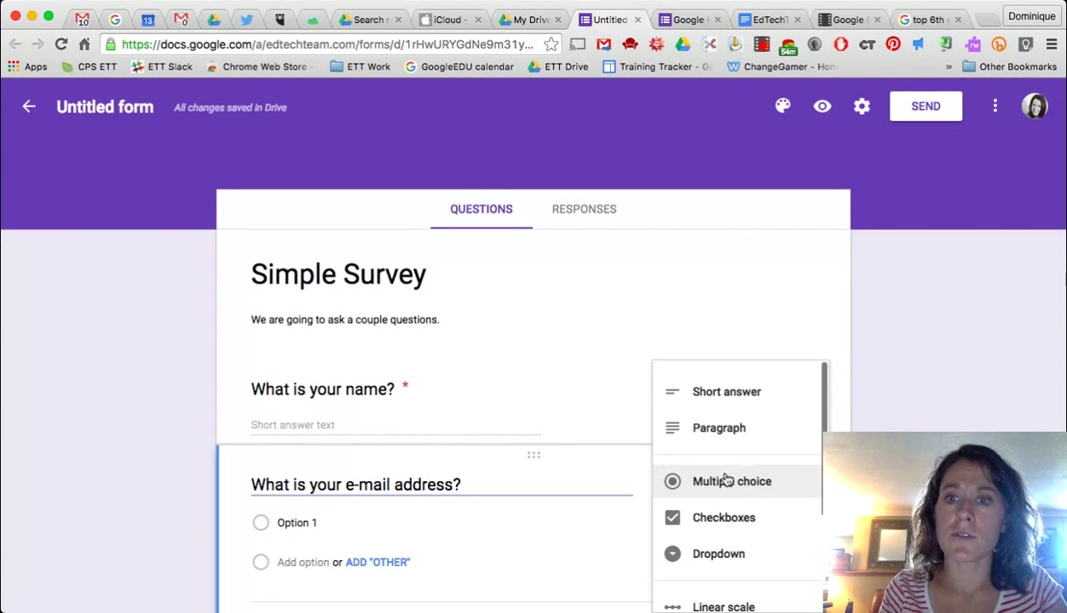
left_click(726, 481)
left_click(734, 393)
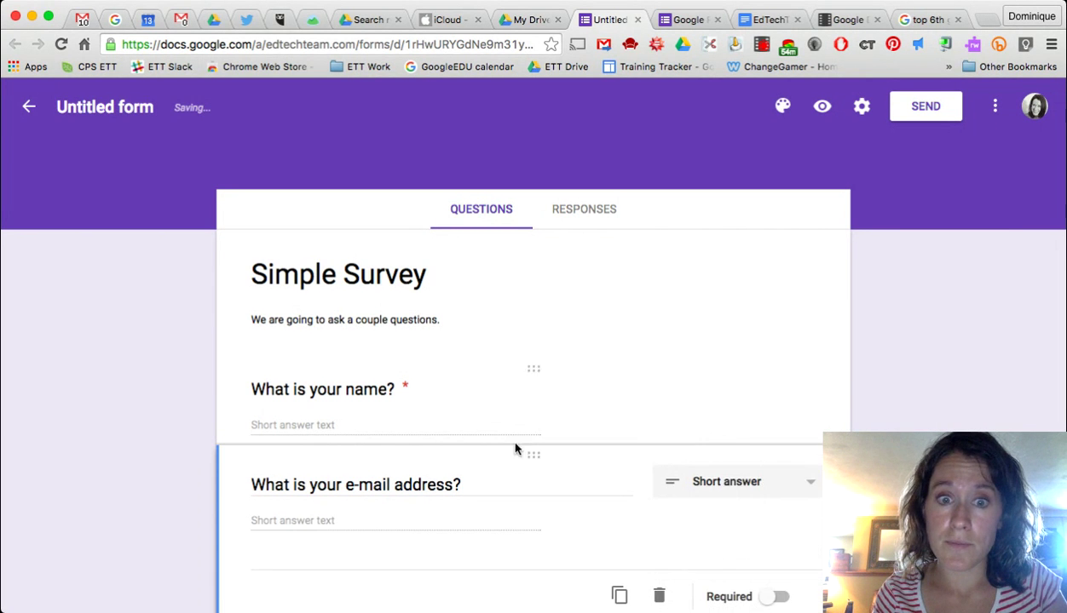
scroll(524, 546, "down", 2)
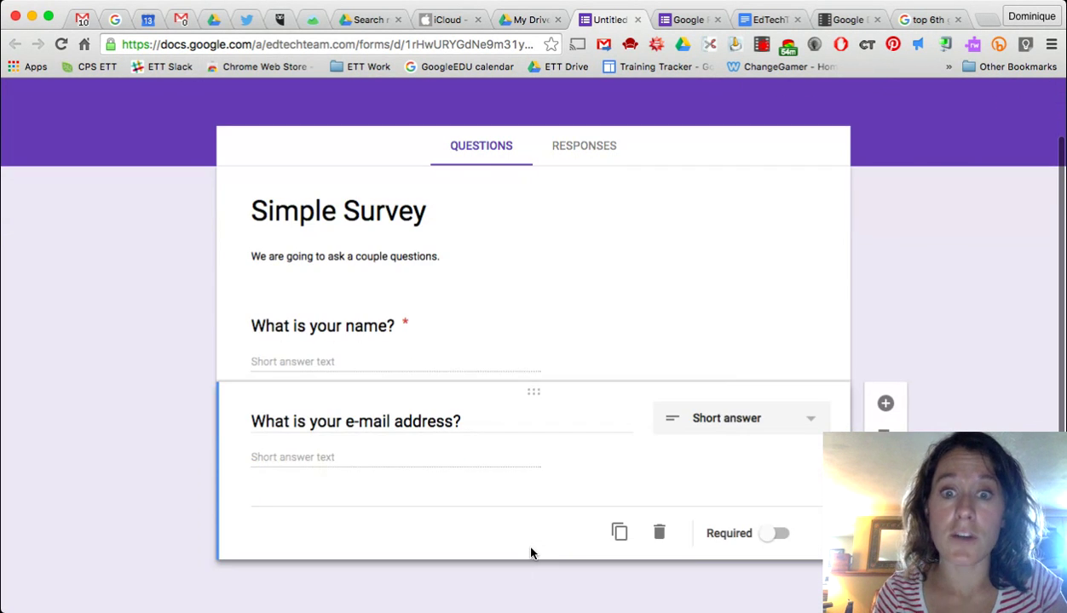
left_click(770, 537)
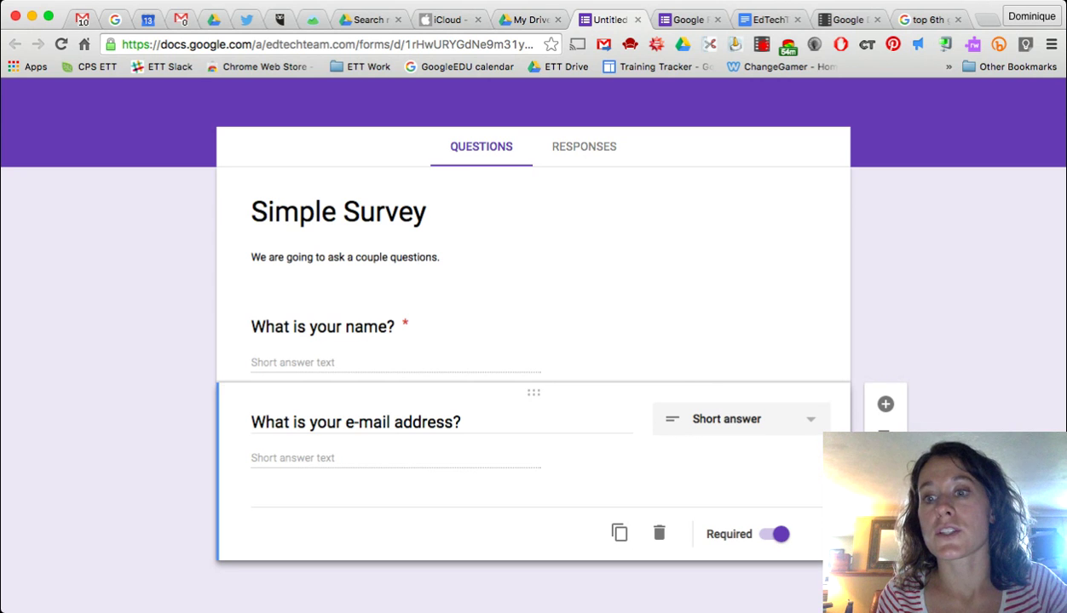
left_click(885, 540)
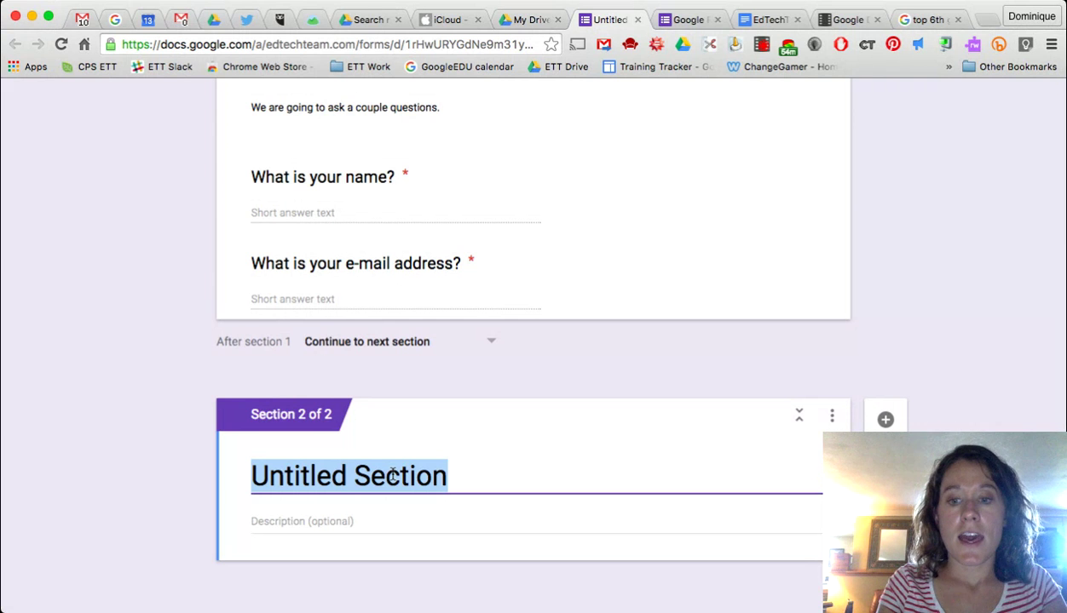
- Title section 2 'Survey Questions' and add a multiple-choice question 'What book should we read this year?'
type("Survey Questions")
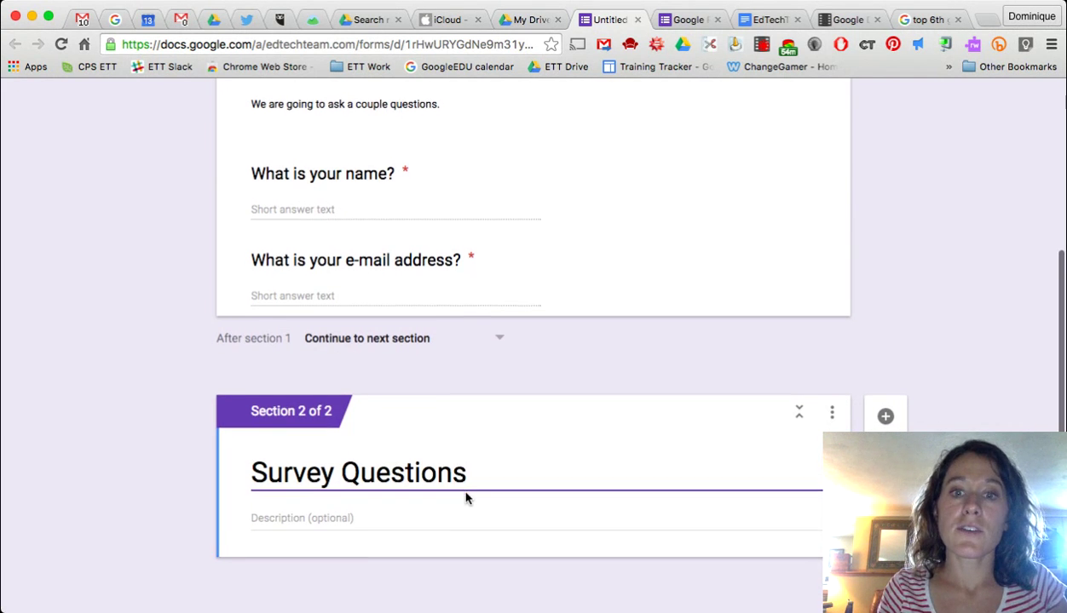
left_click(886, 421)
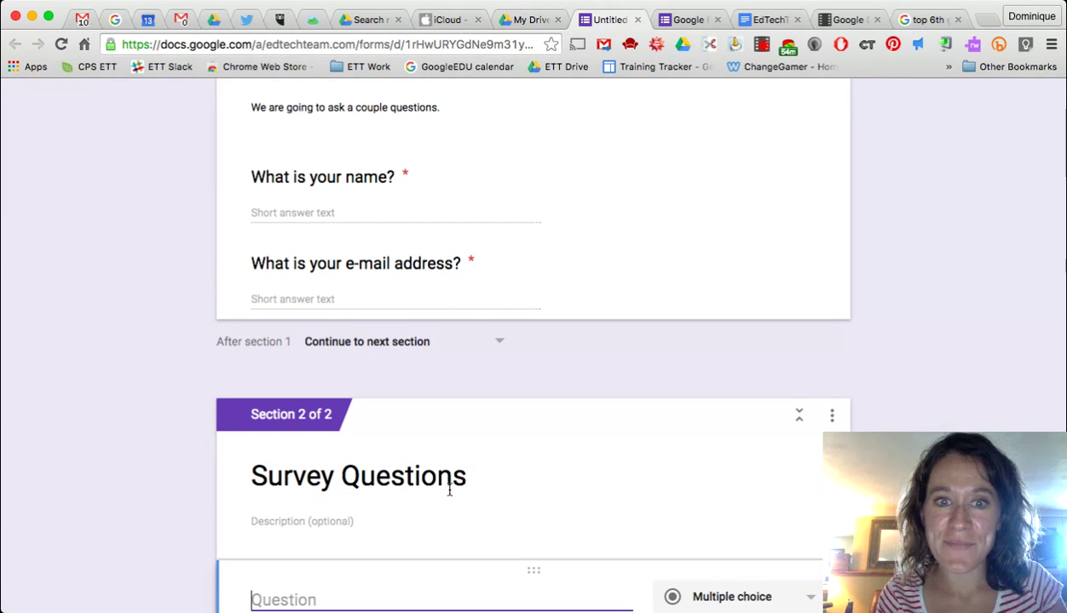
type("What ")
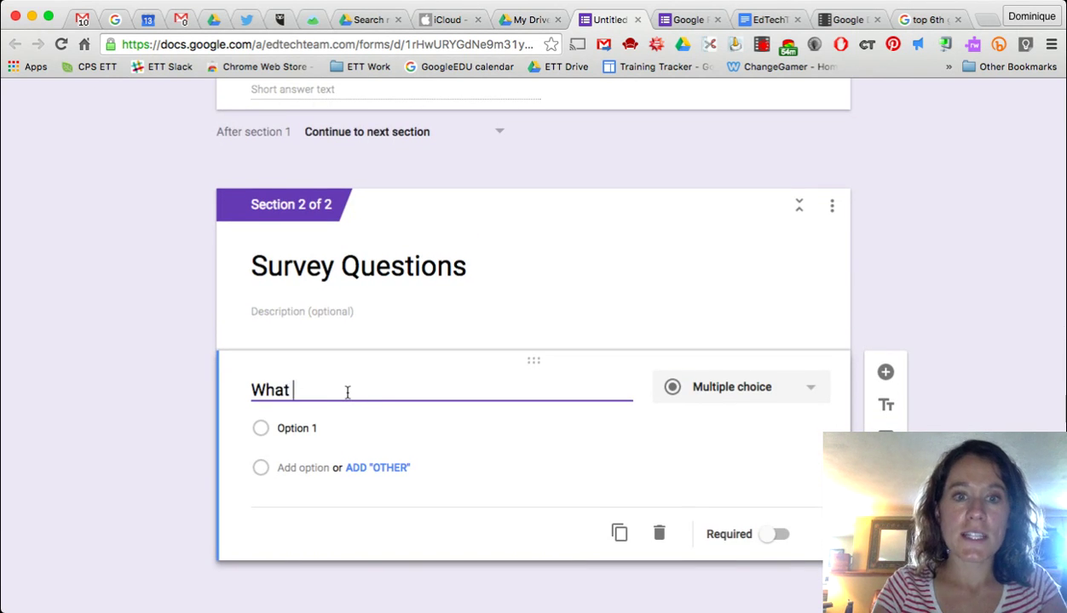
type("book should ")
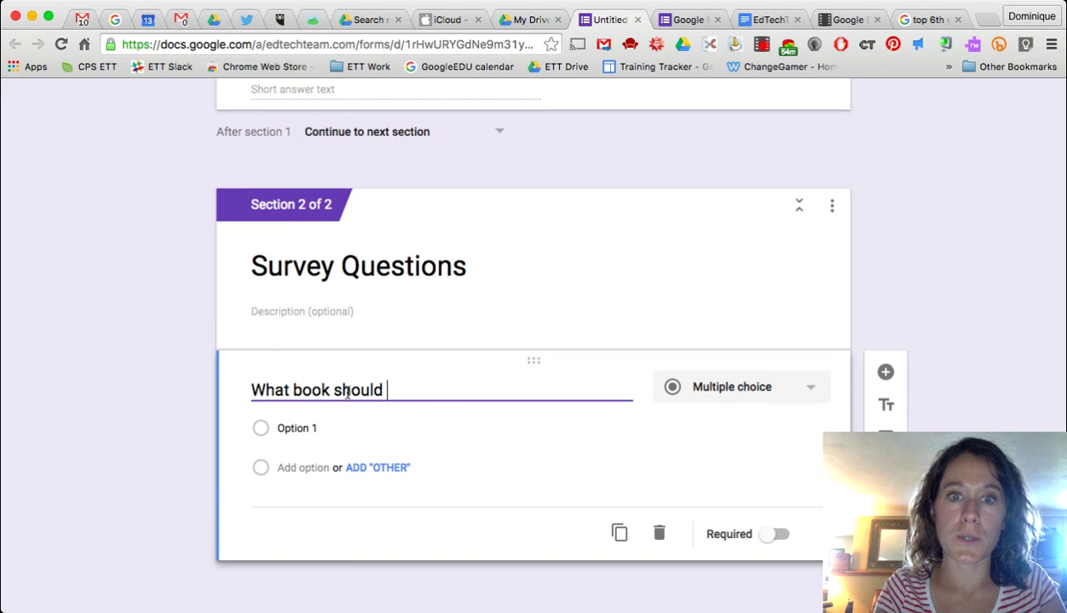
type("we read this year?")
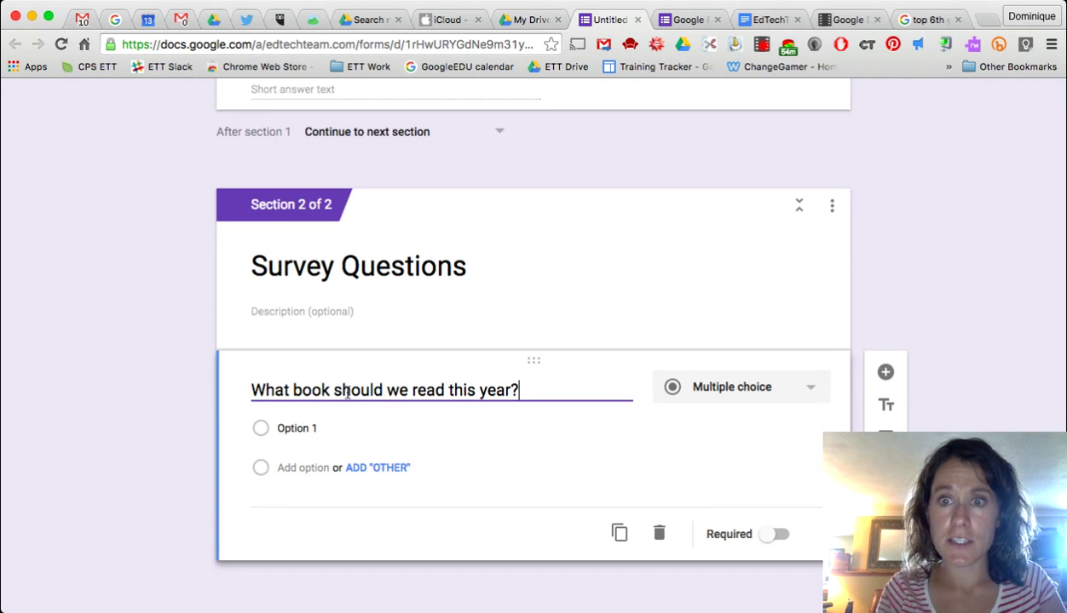
left_click(744, 397)
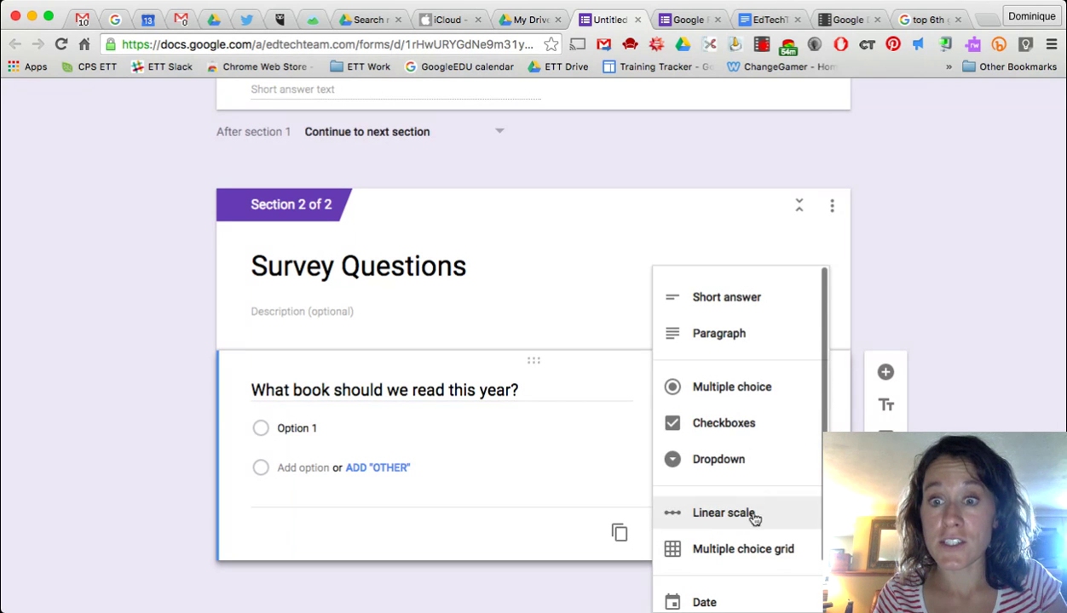
scroll(754, 552, "down", 2)
scroll(753, 552, "up", 4)
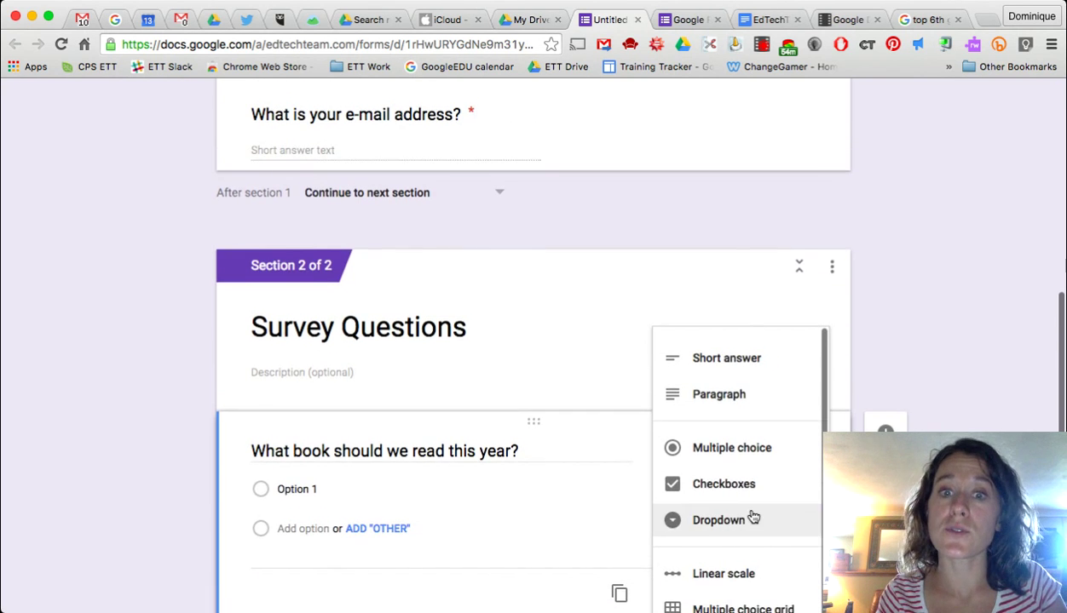
scroll(752, 515, "down", 1)
scroll(753, 516, "down", 1)
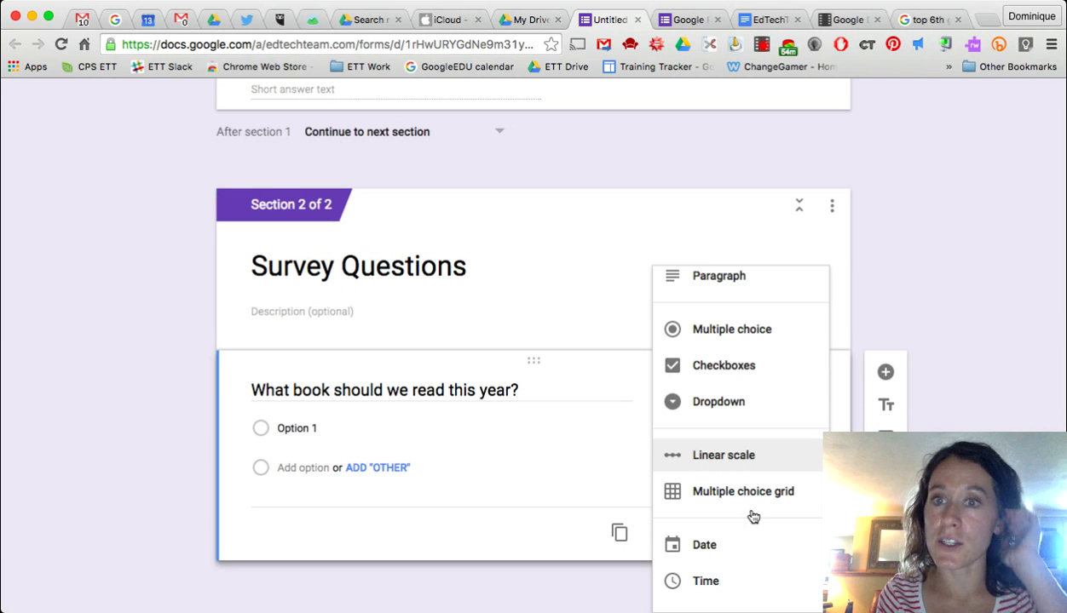
scroll(753, 517, "up", 2)
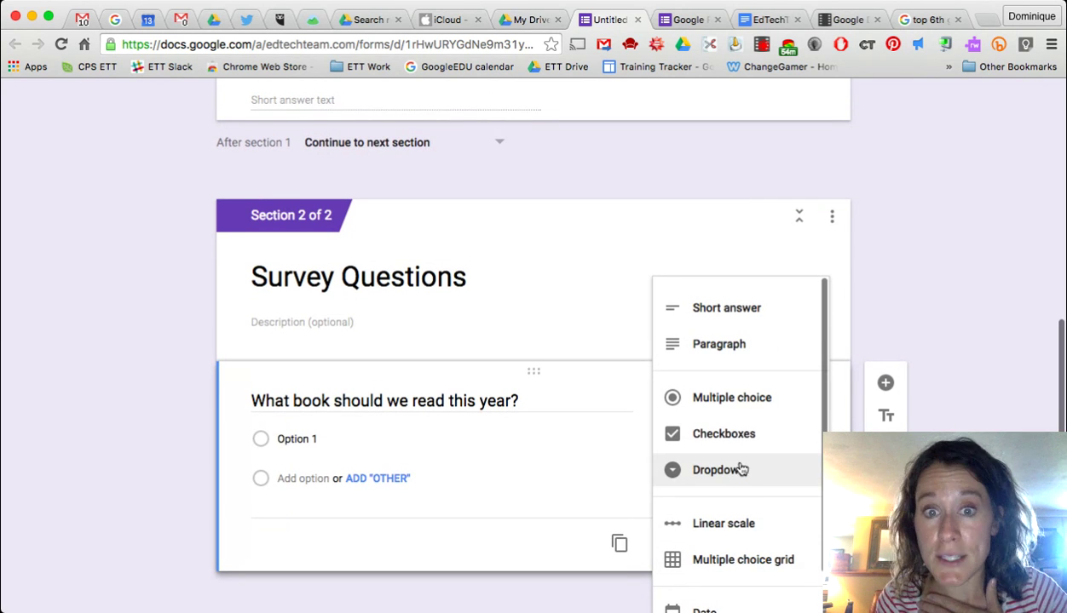
left_click(730, 410)
- Give the book question choices A Wrinkle in Time, The Giver, The Hunger Gamers and Other, required
left_click(346, 442)
type("A Wrinkle in T")
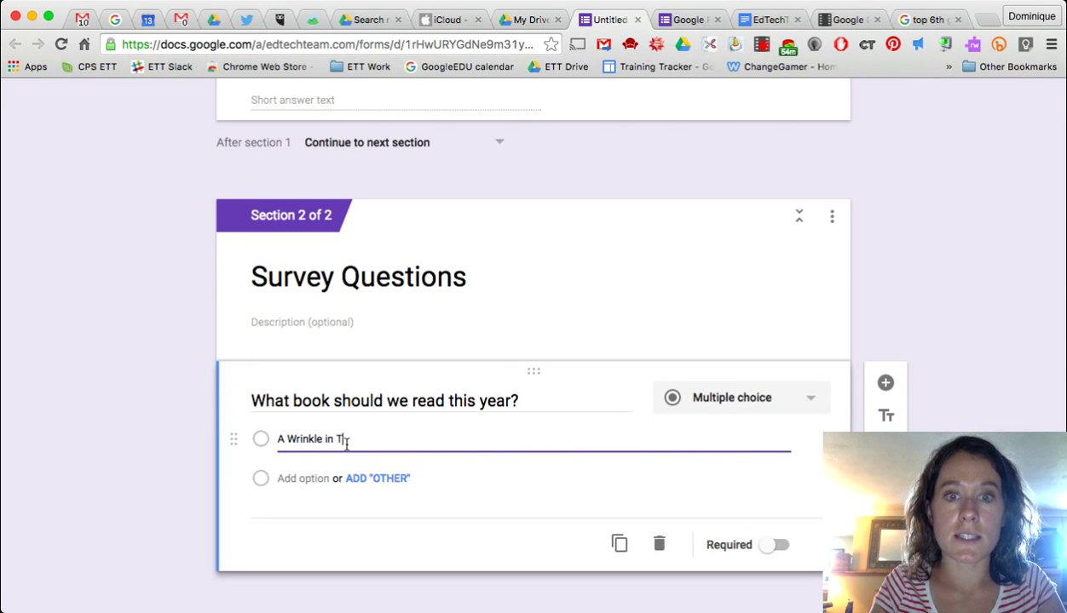
type("ime")
key("Return")
type("The Giver")
key("Return")
type("The Hunger Gamers")
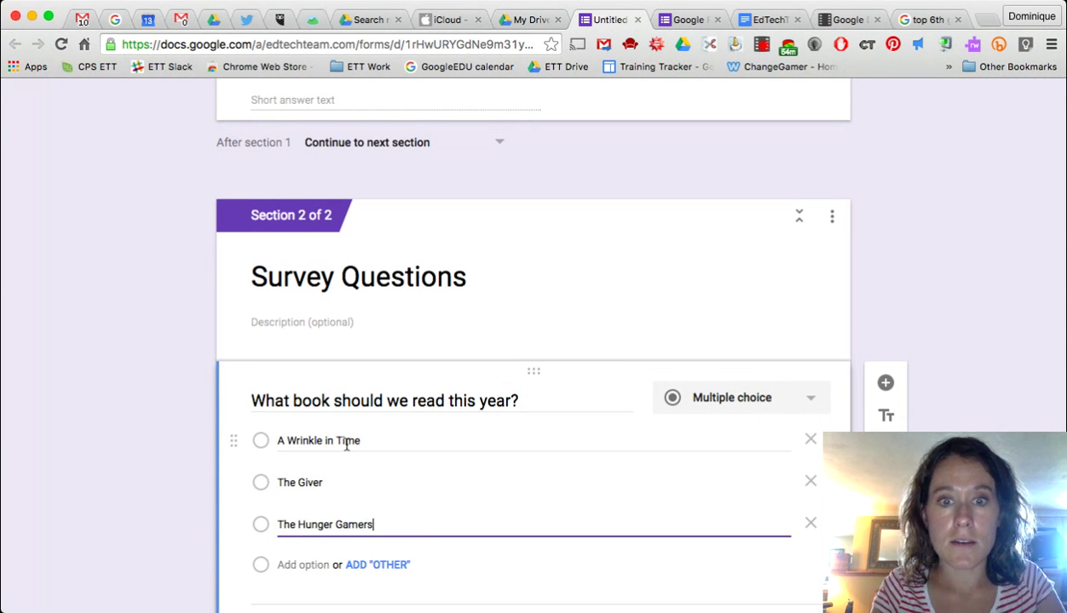
left_click(377, 565)
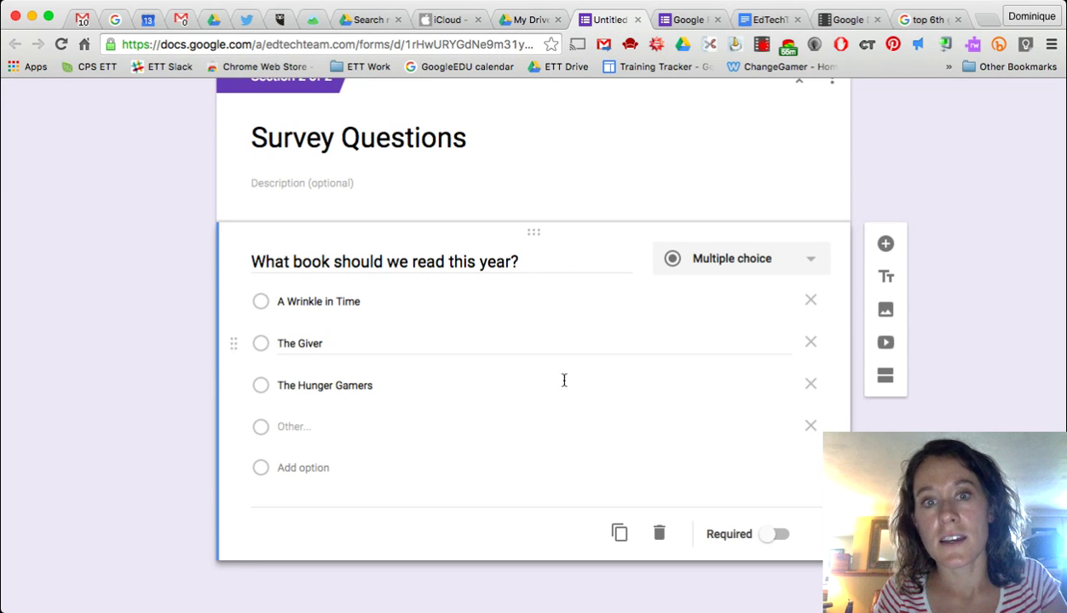
left_click(771, 539)
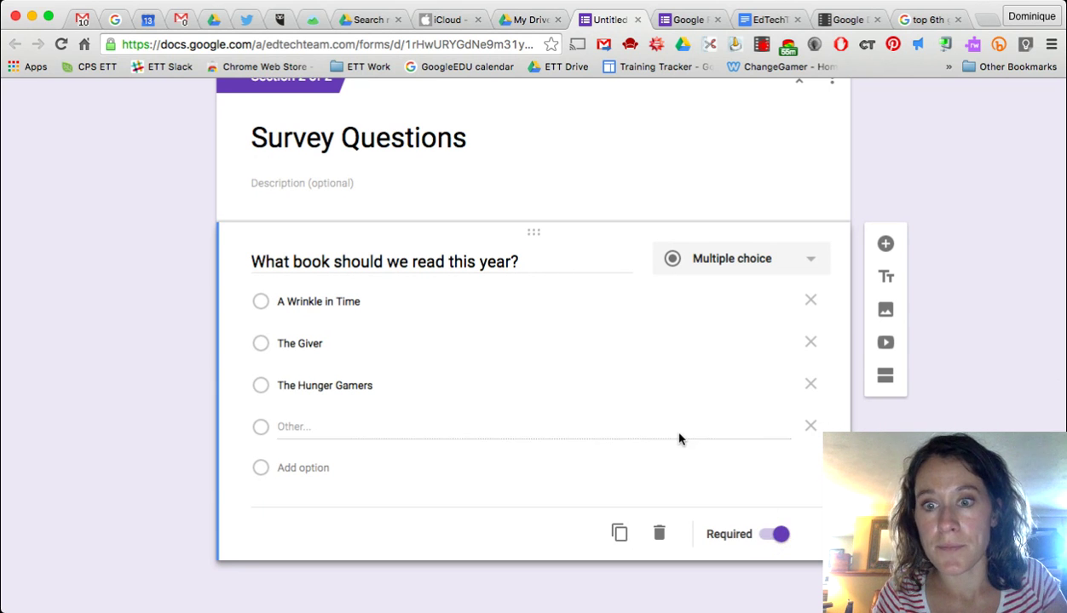
left_click(885, 245)
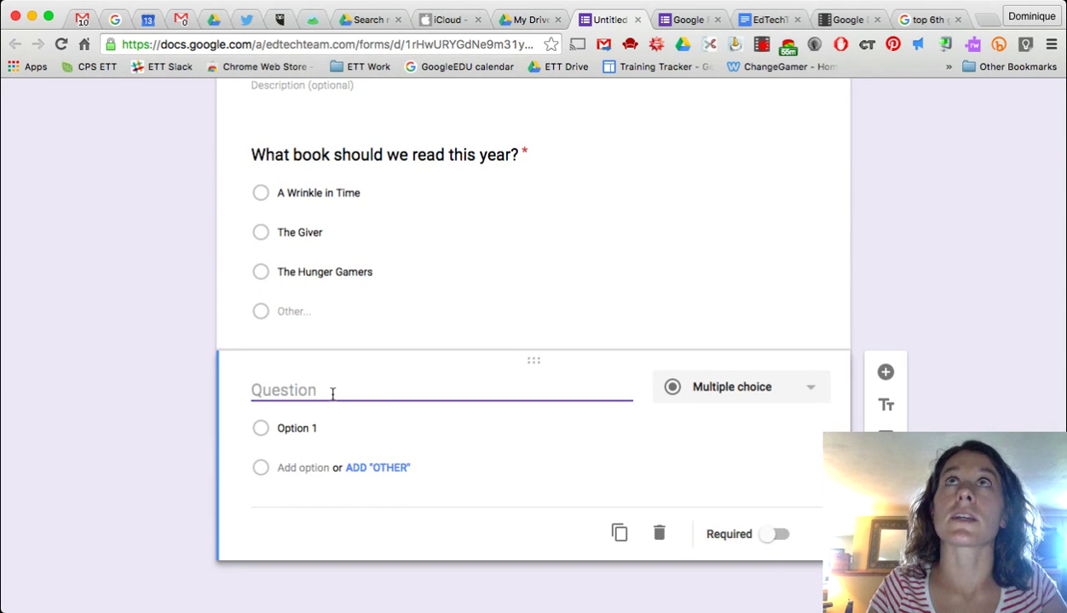
- Add the question 'How many read-alouds should we have this year?' with choices 1, 3, 4, 5
type("How")
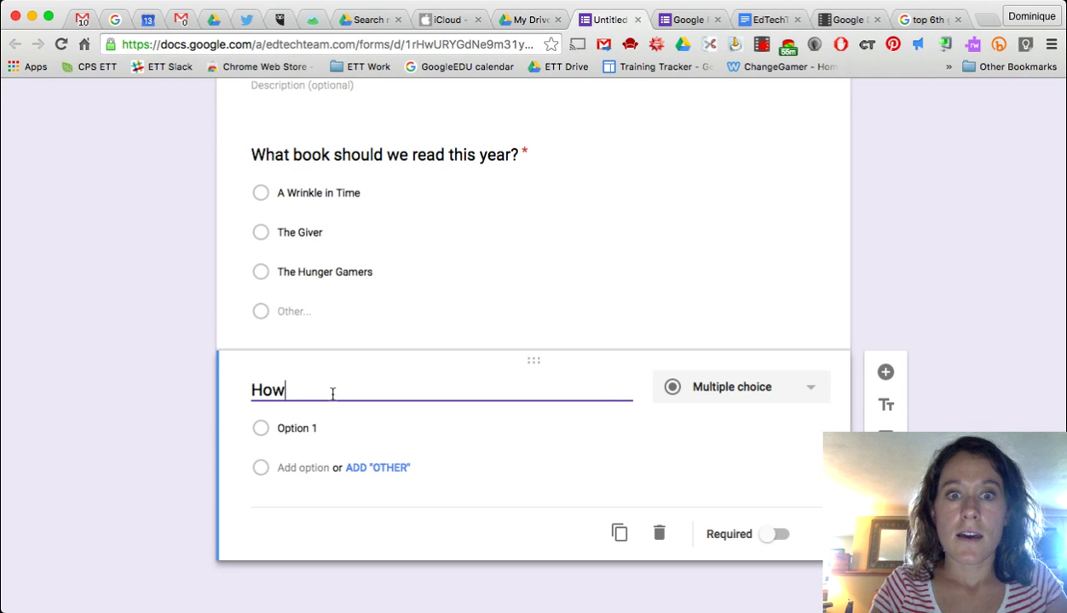
type(" many")
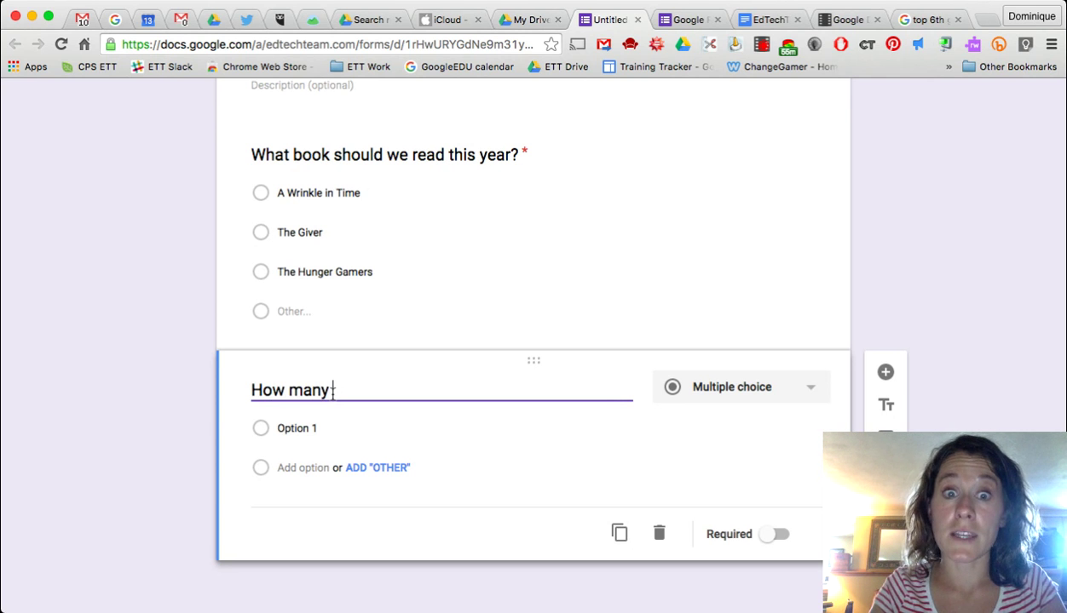
type(" re")
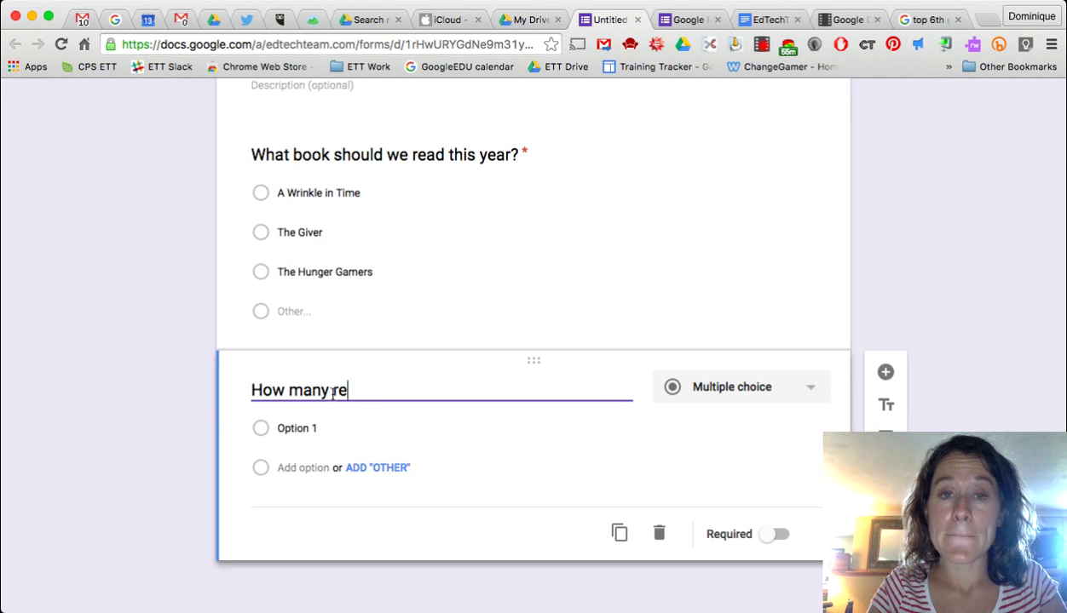
type("ad-alouds should we have this year?")
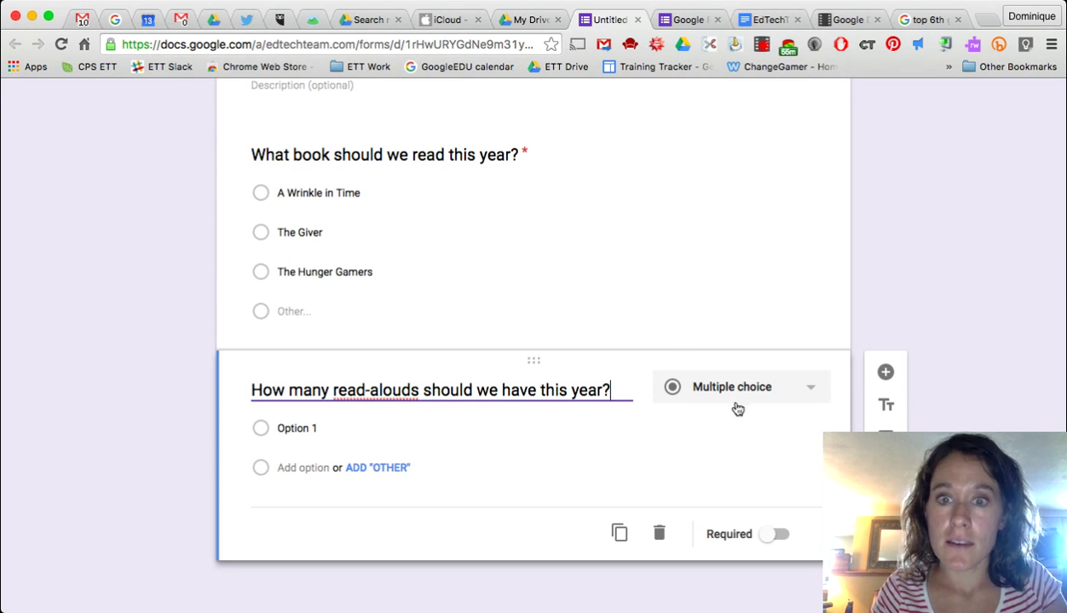
left_click(357, 427)
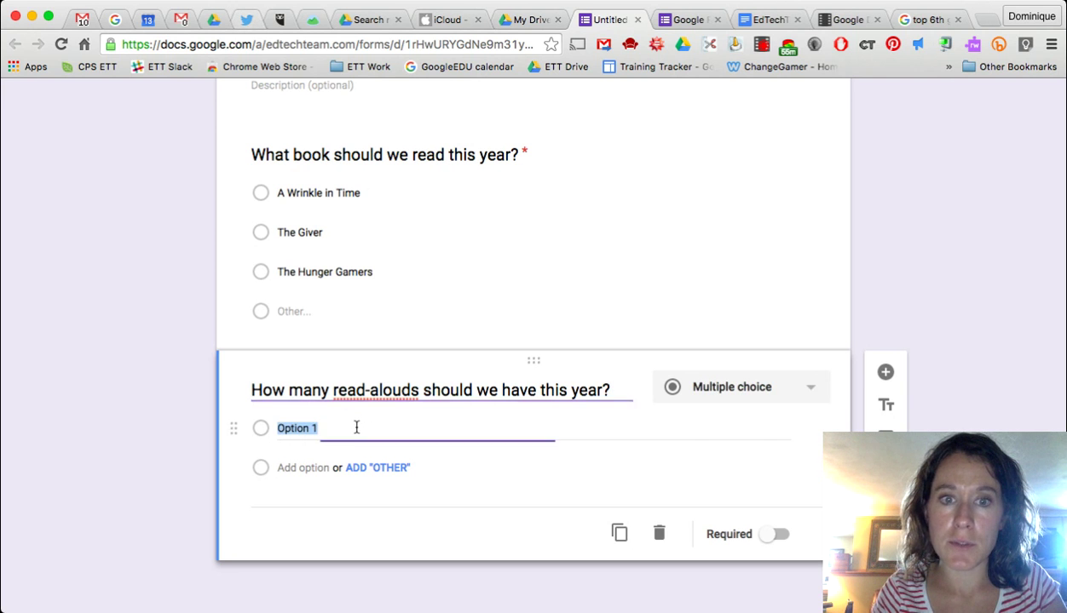
type("1")
key("Return")
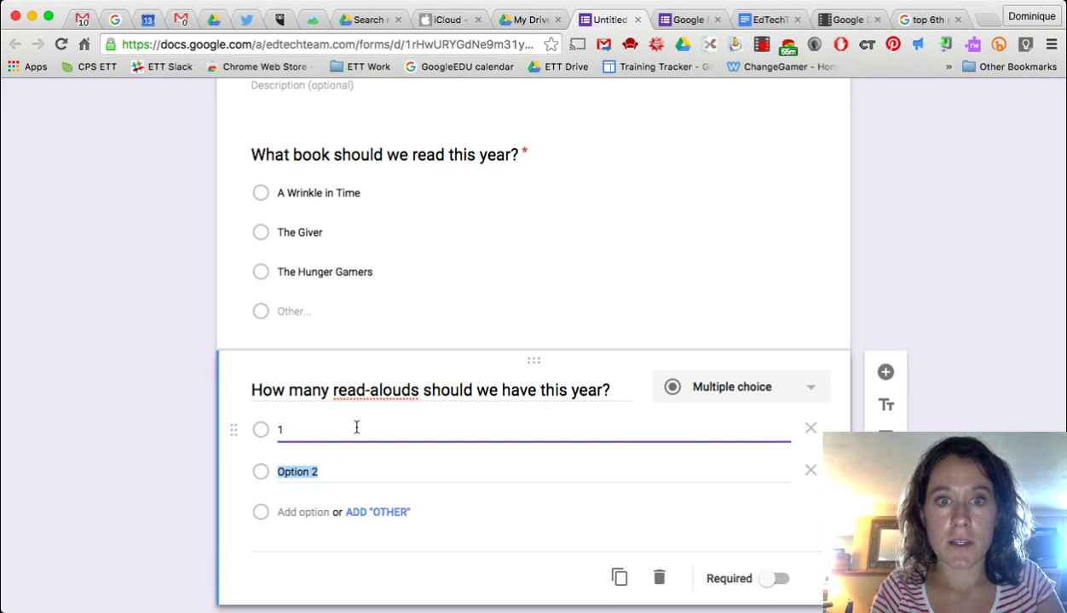
type("3")
key("Return")
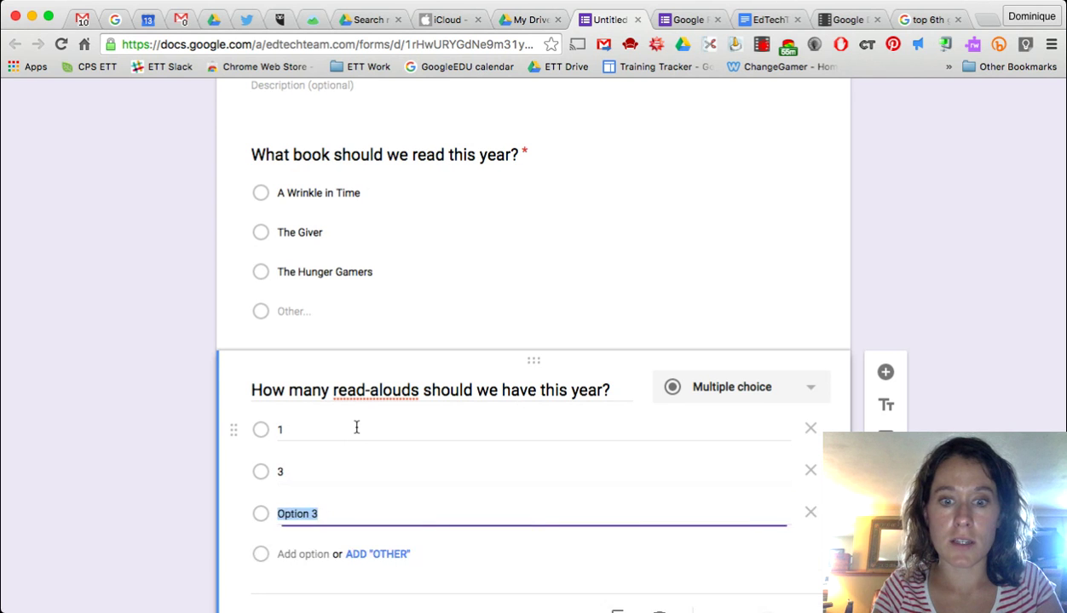
type("4")
key("Return")
type("5")
- Add an Other choice to the read-aloud question and make it required
scroll(357, 428, "down", 3)
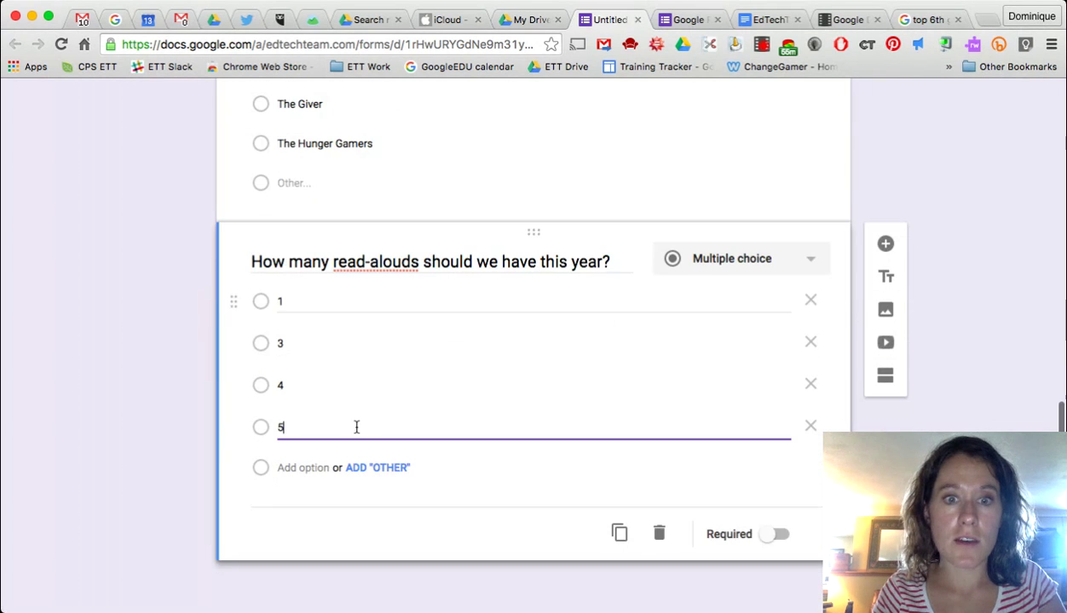
left_click(377, 475)
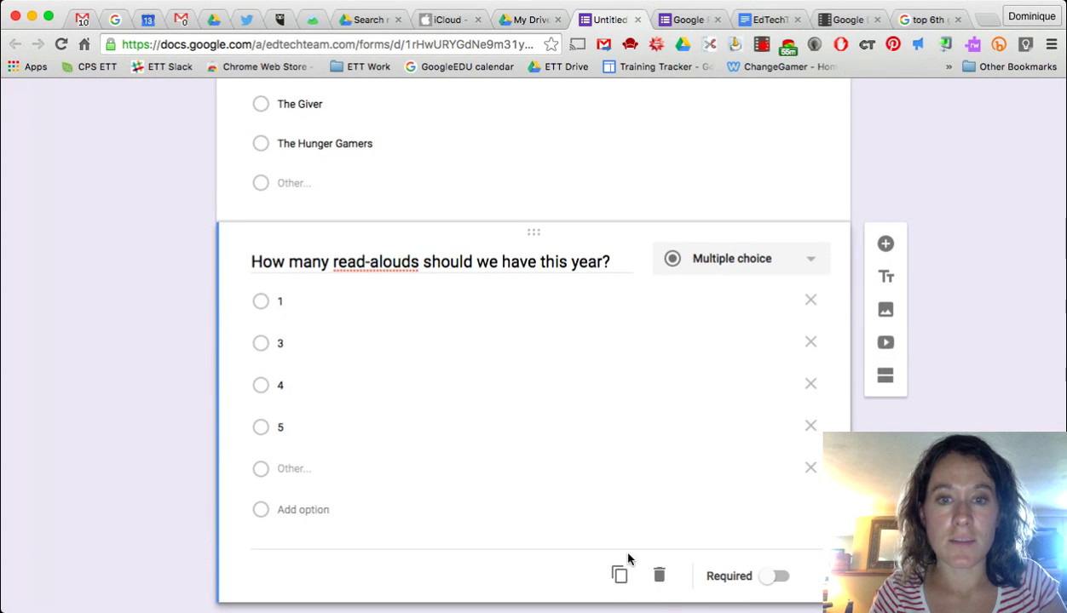
scroll(777, 572, "down", 1)
left_click(763, 537)
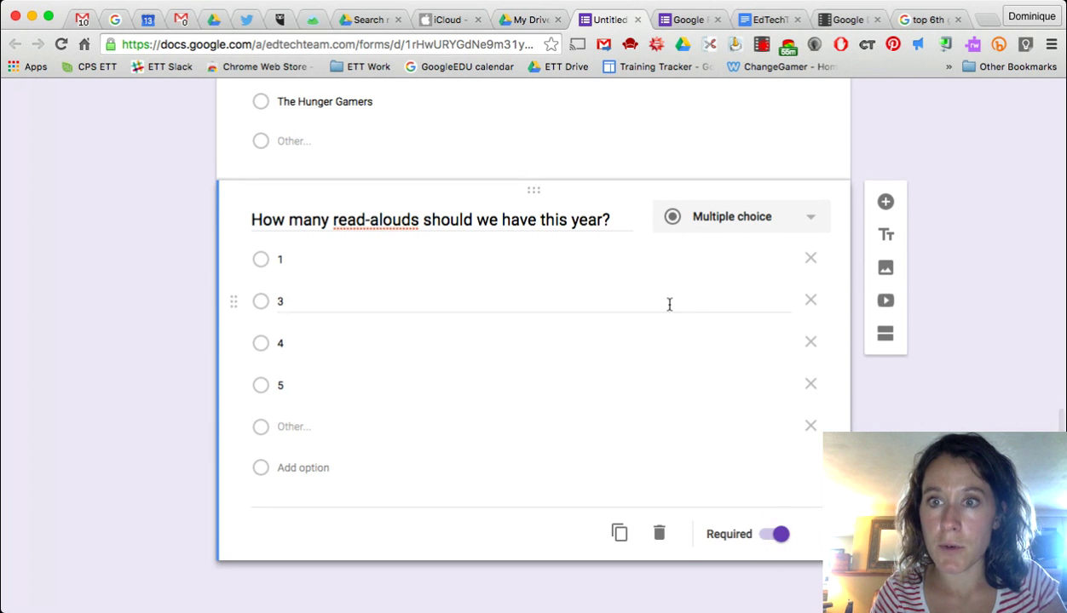
scroll(707, 308, "up", 5)
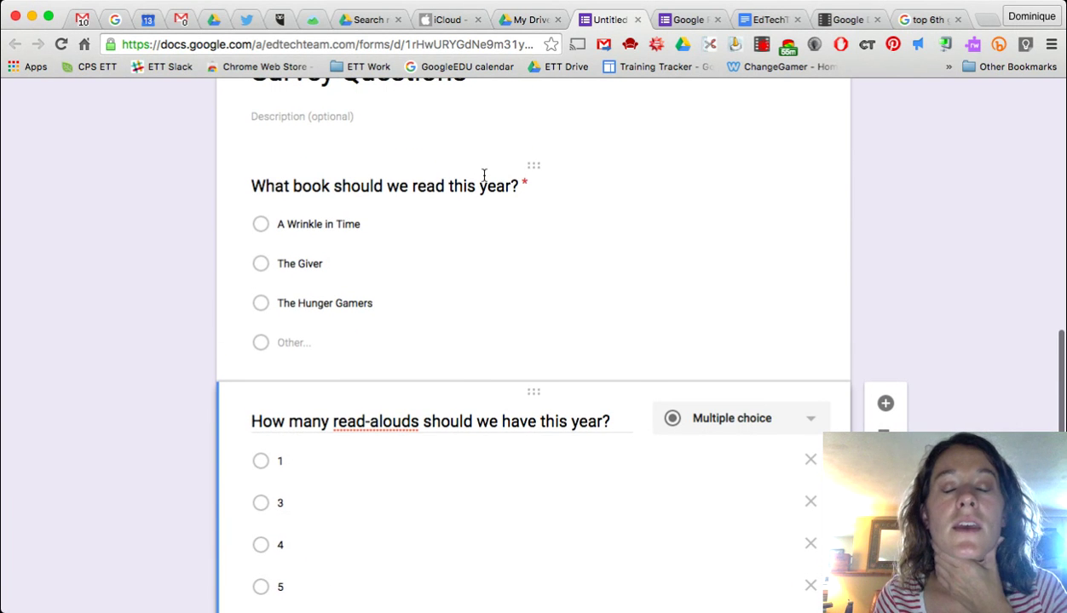
- Change the book question's type from Multiple choice to Checkboxes
left_click(498, 242)
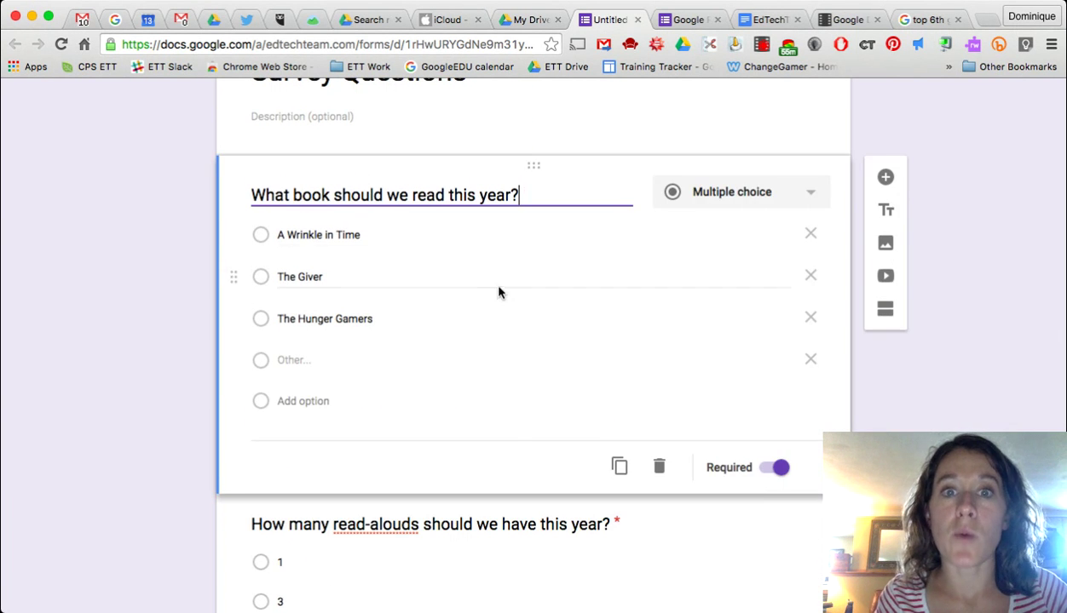
scroll(509, 400, "down", 3)
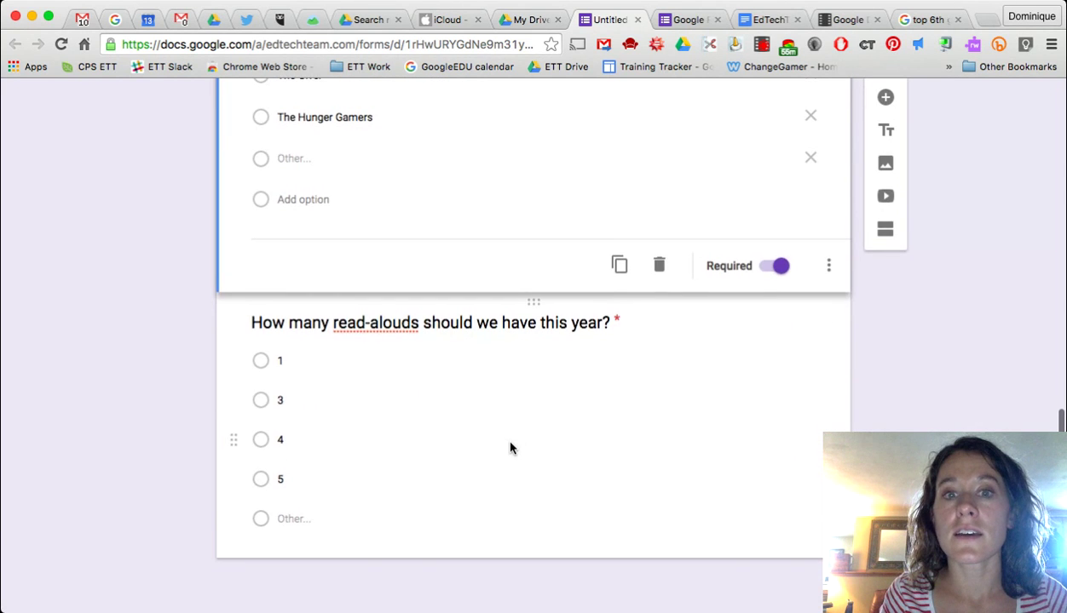
left_click(510, 449)
scroll(509, 447, "up", 3)
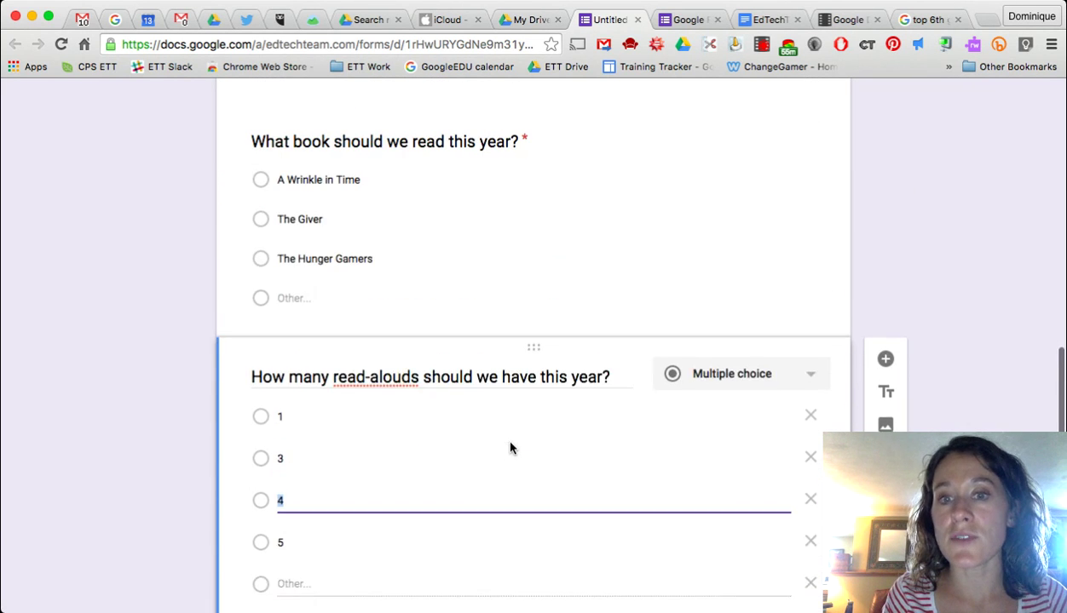
left_click(498, 253)
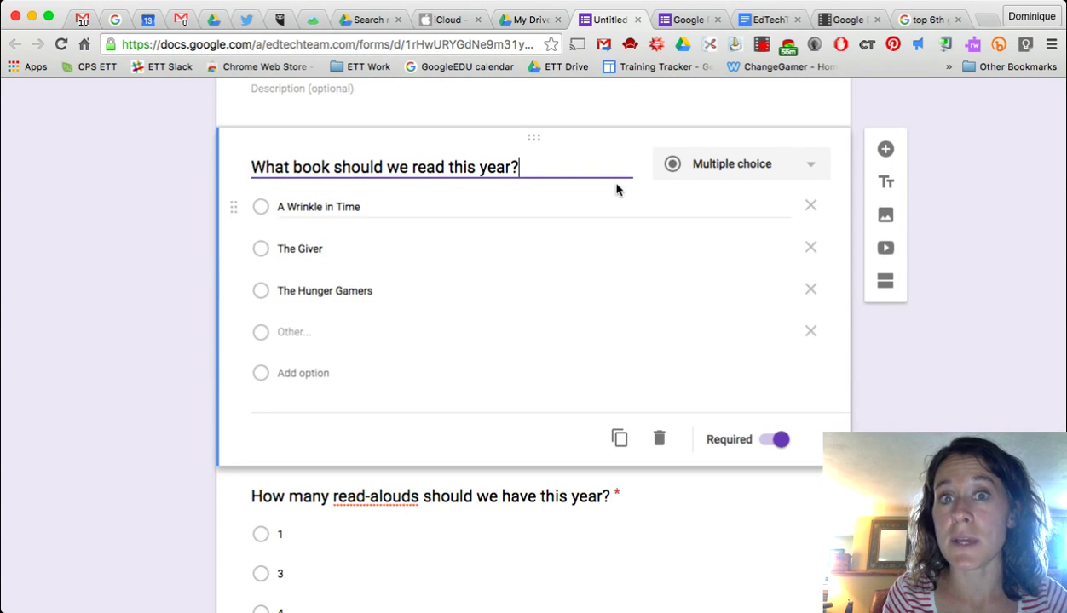
left_click(765, 172)
left_click(697, 495)
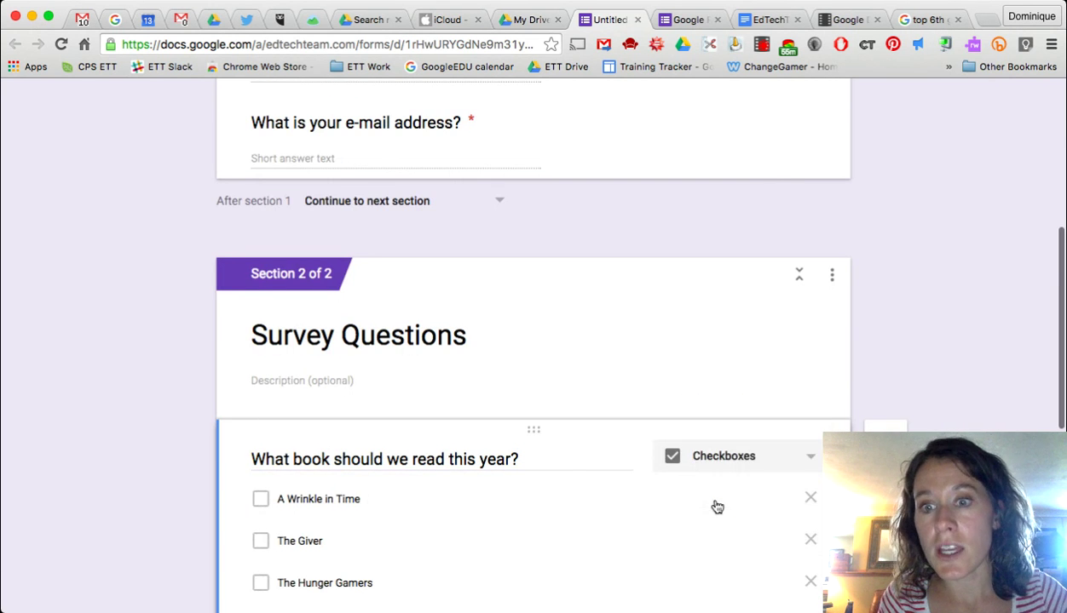
scroll(569, 481, "down", 3)
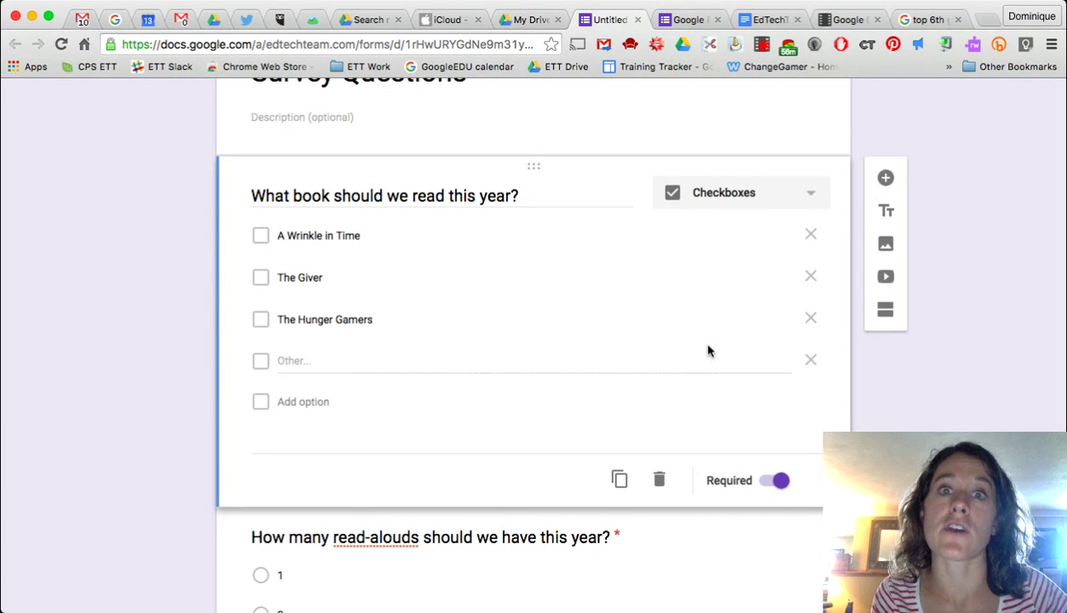
scroll(521, 388, "down", 3)
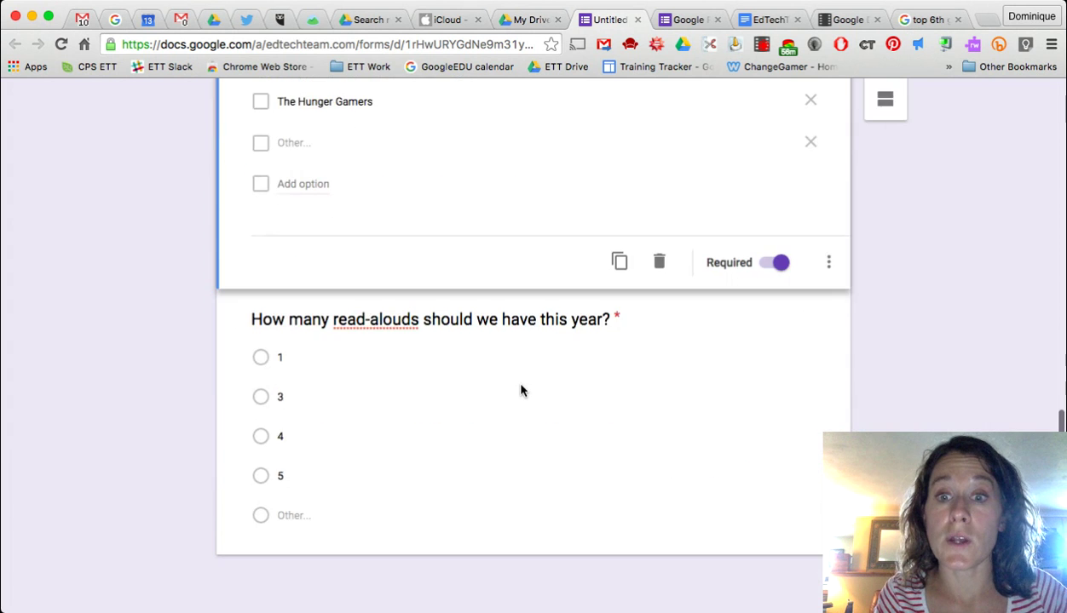
scroll(522, 388, "up", 5)
scroll(521, 413, "up", 5)
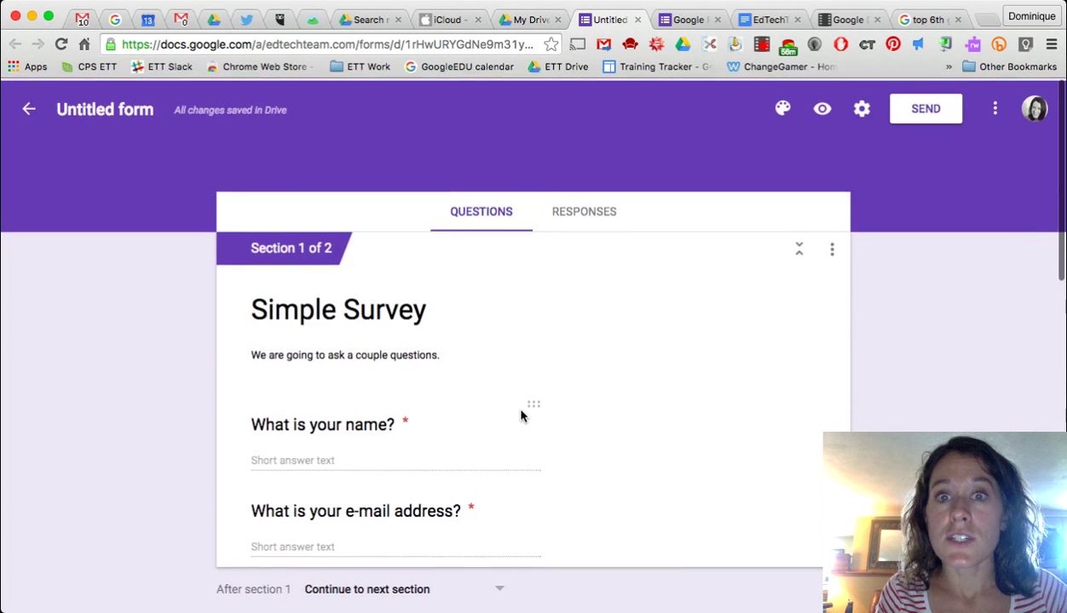
- Preview the form and fill in the respondent's name and e-mail address on the first page
scroll(521, 416, "down", 6)
scroll(521, 416, "down", 2)
scroll(522, 416, "up", 8)
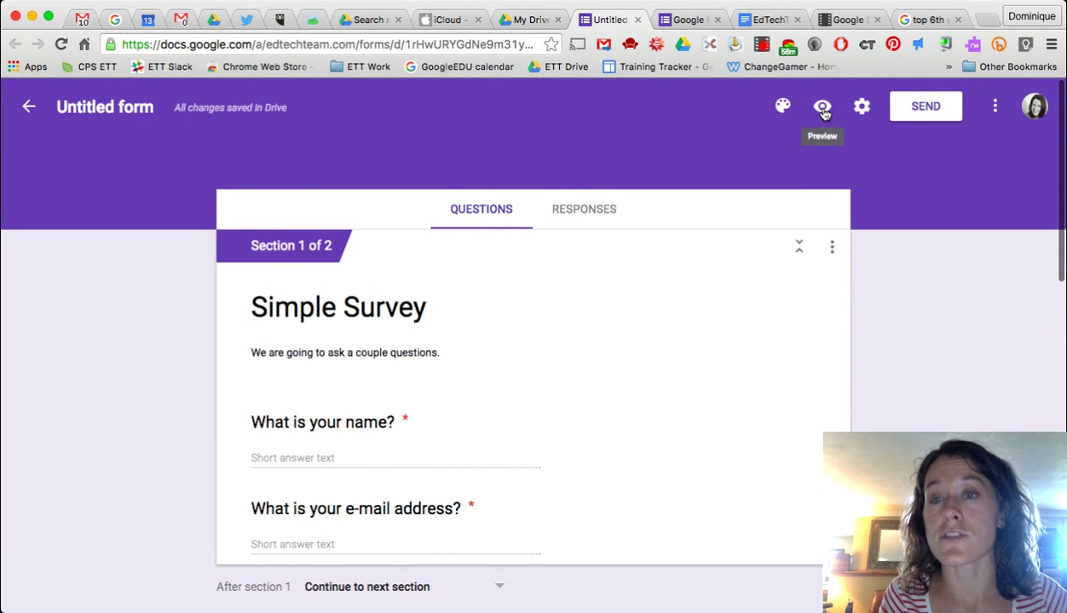
left_click(823, 110)
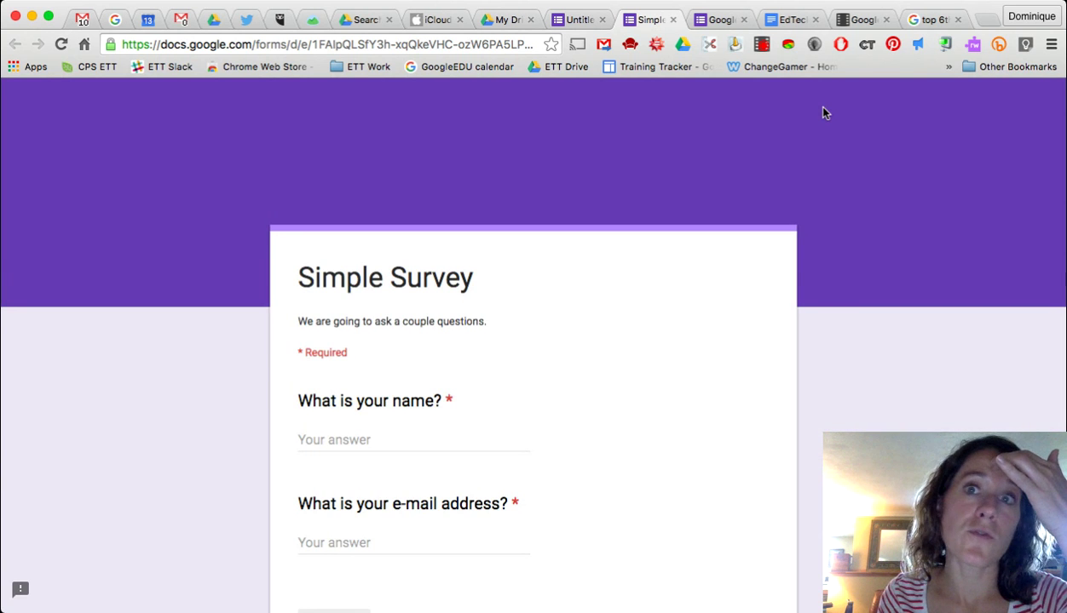
scroll(641, 387, "down", 5)
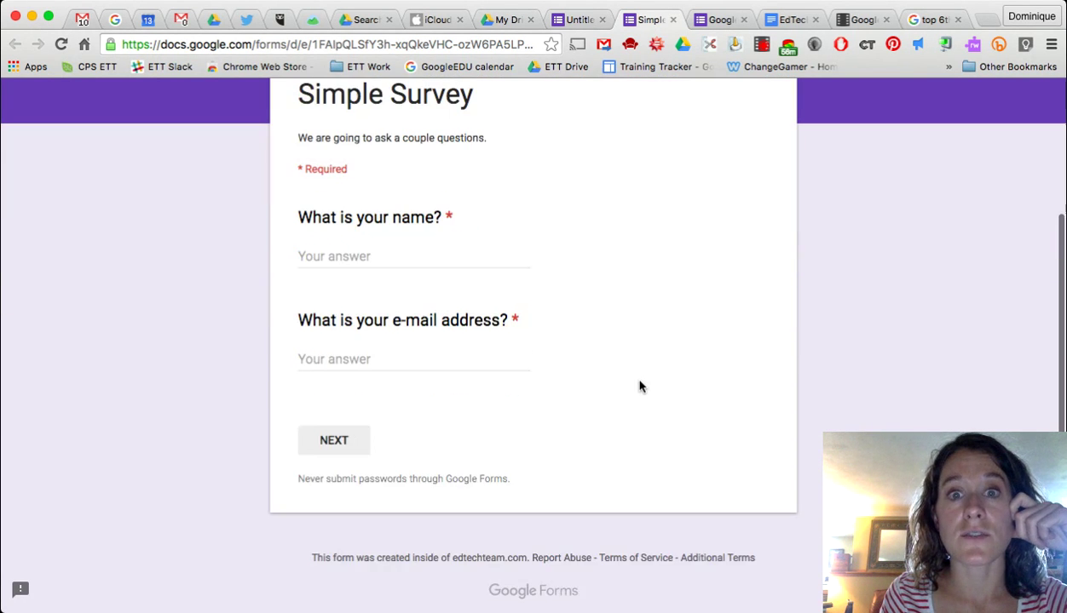
scroll(640, 387, "up", 3)
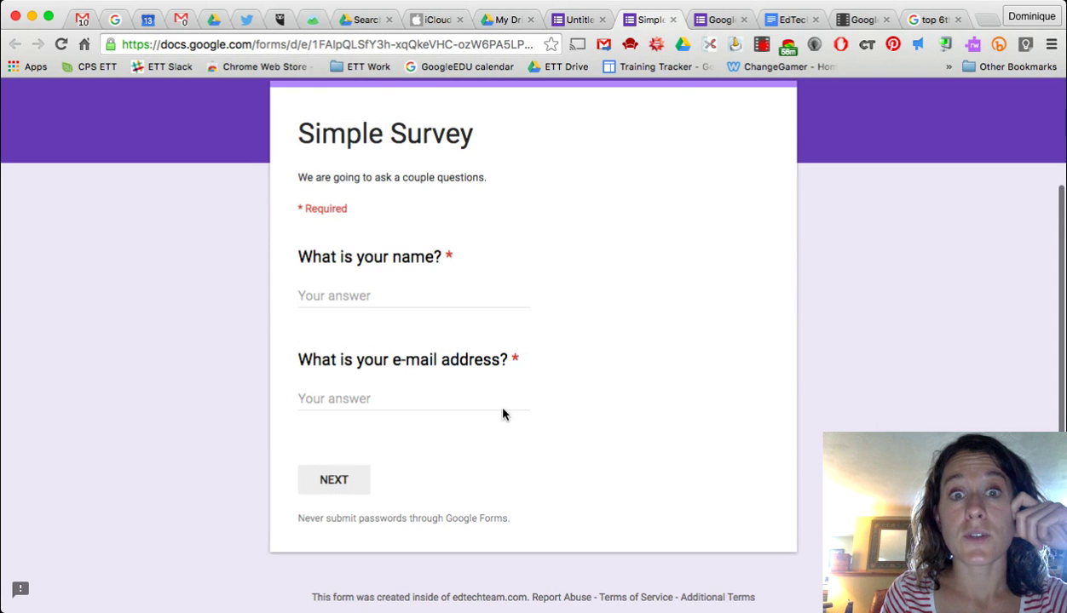
scroll(502, 415, "down", 3)
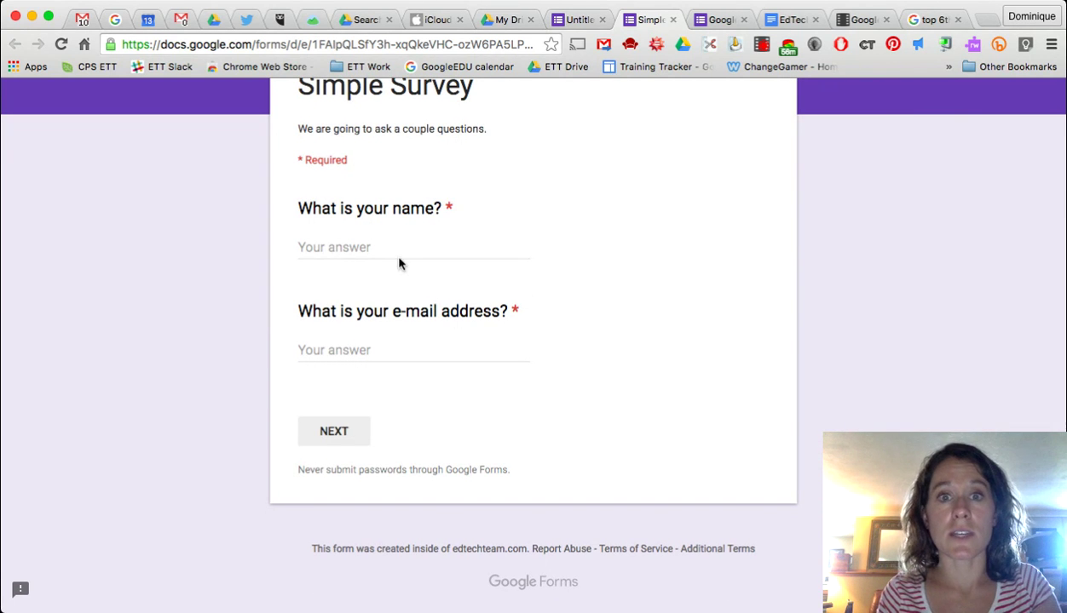
type("Dominique")
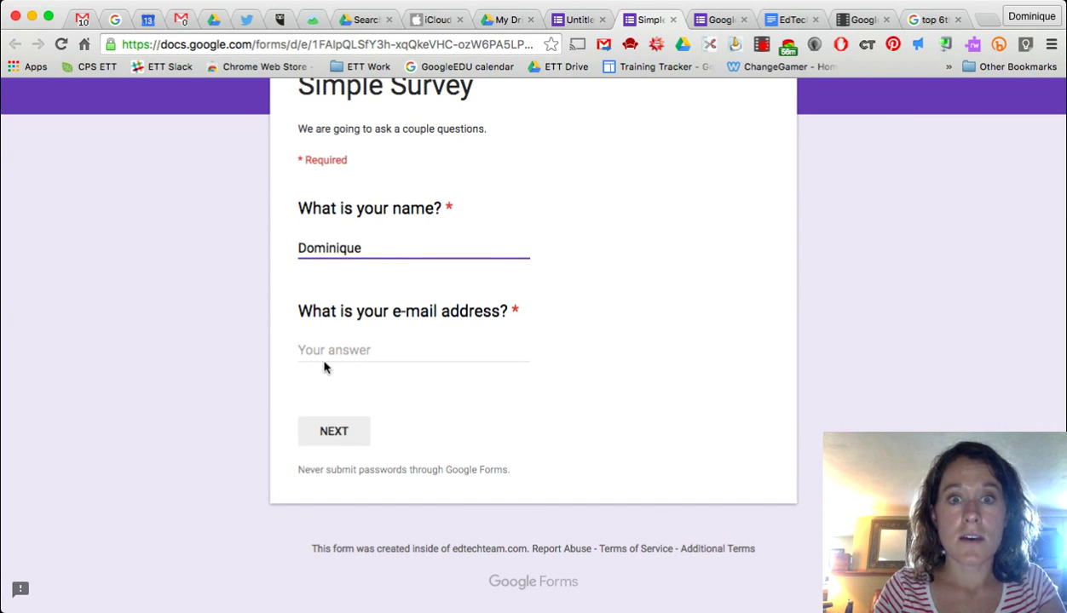
left_click(325, 367)
left_click(334, 349)
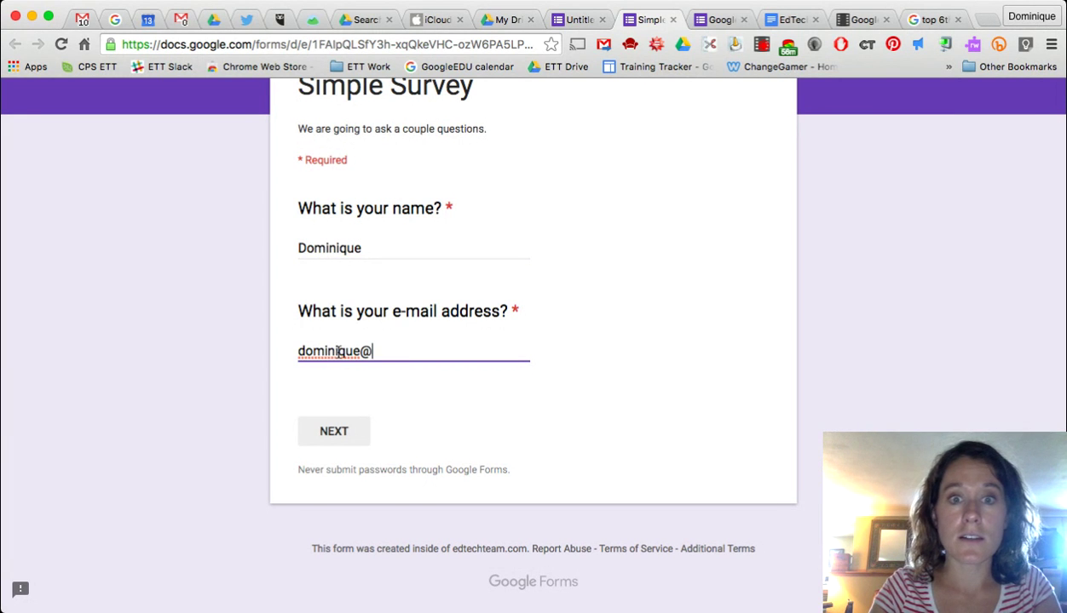
left_click(340, 438)
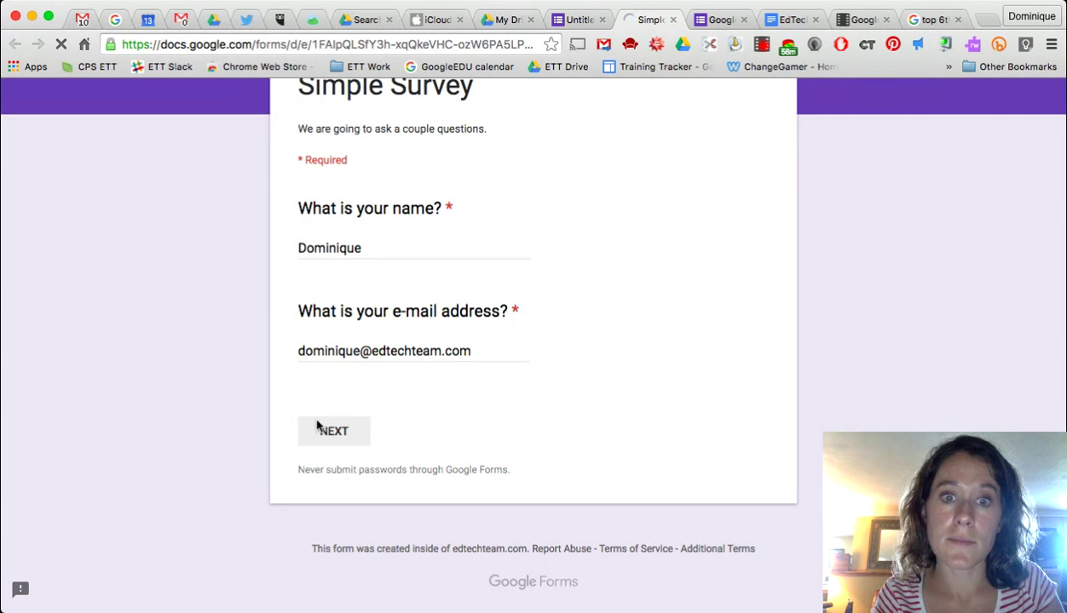
- Tick all three books, choose 5 read-alouds, submit the response and return to the editor
scroll(464, 505, "down", 5)
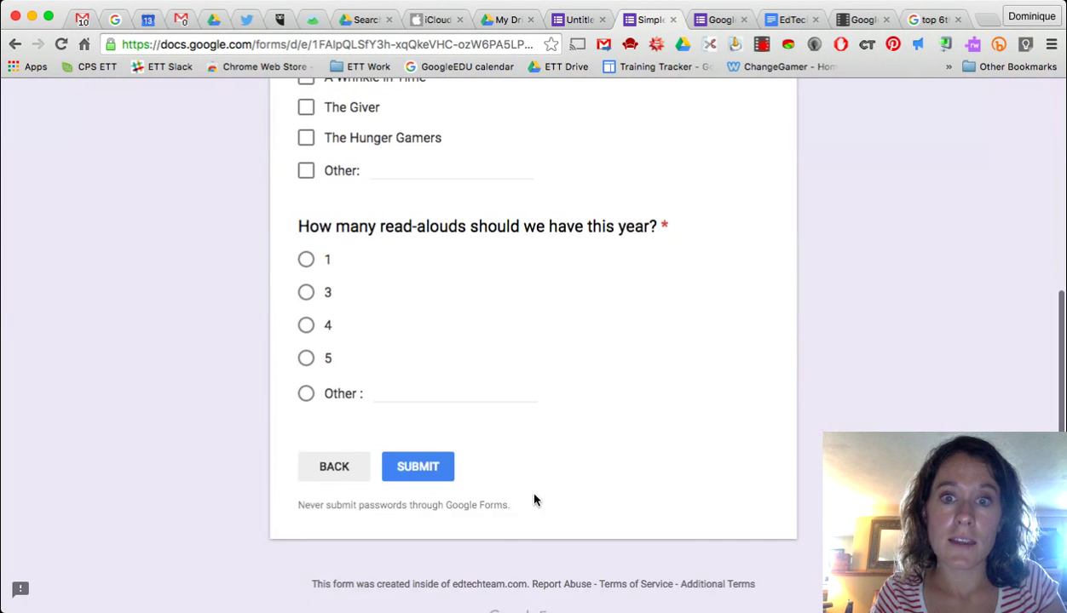
scroll(535, 500, "up", 3)
left_click(307, 202)
left_click(306, 233)
left_click(305, 261)
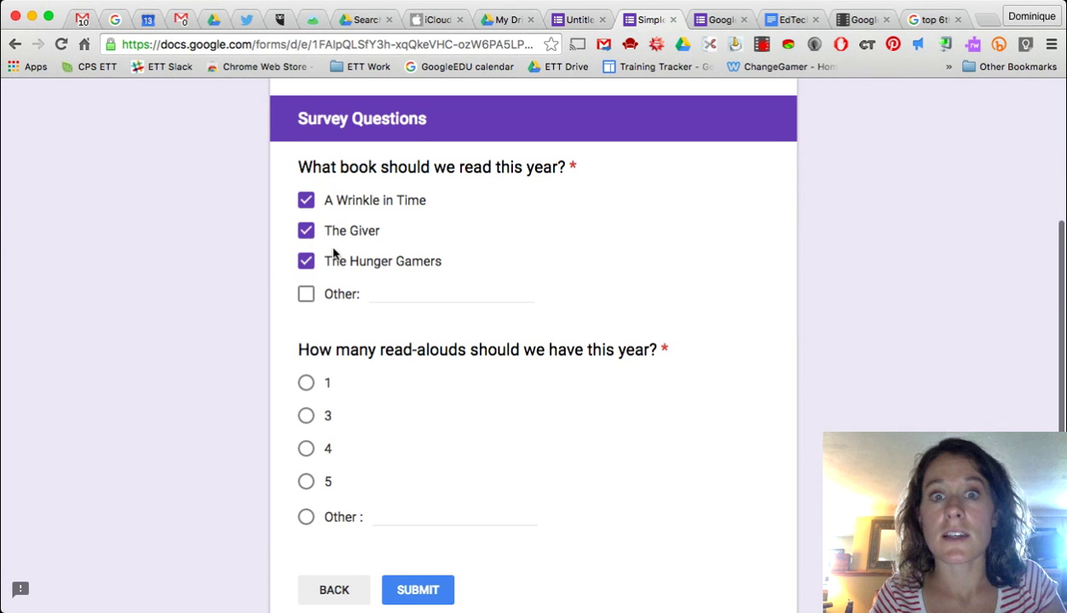
scroll(388, 402, "down", 4)
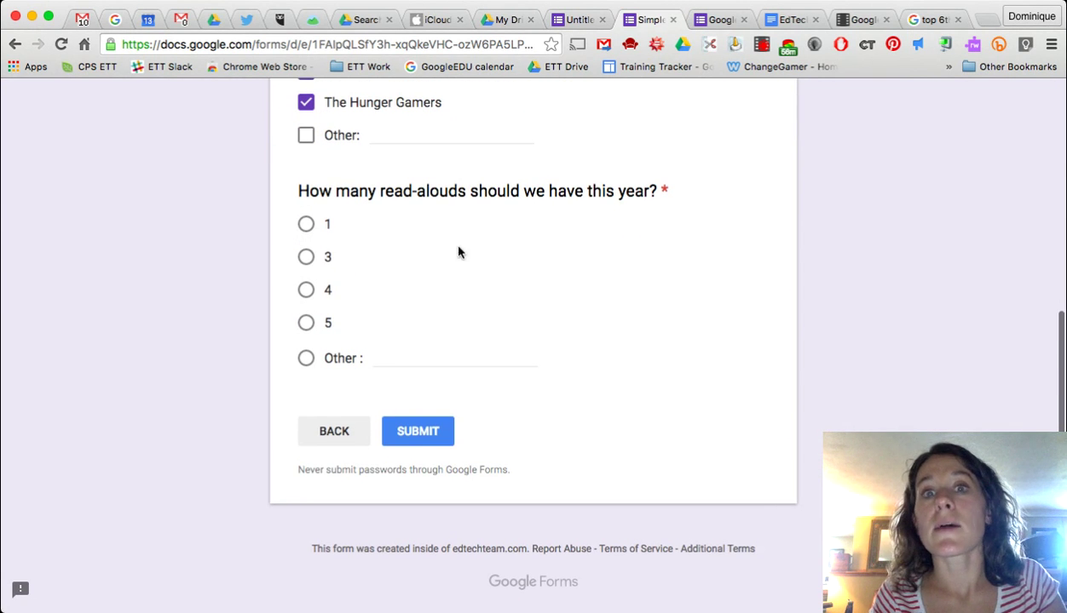
left_click(305, 325)
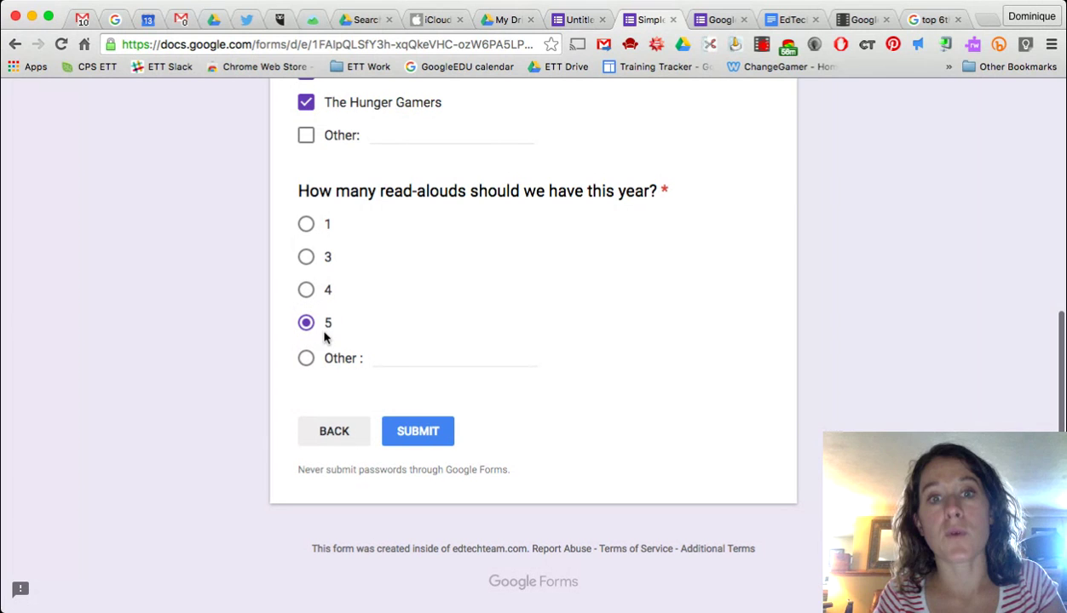
left_click(418, 436)
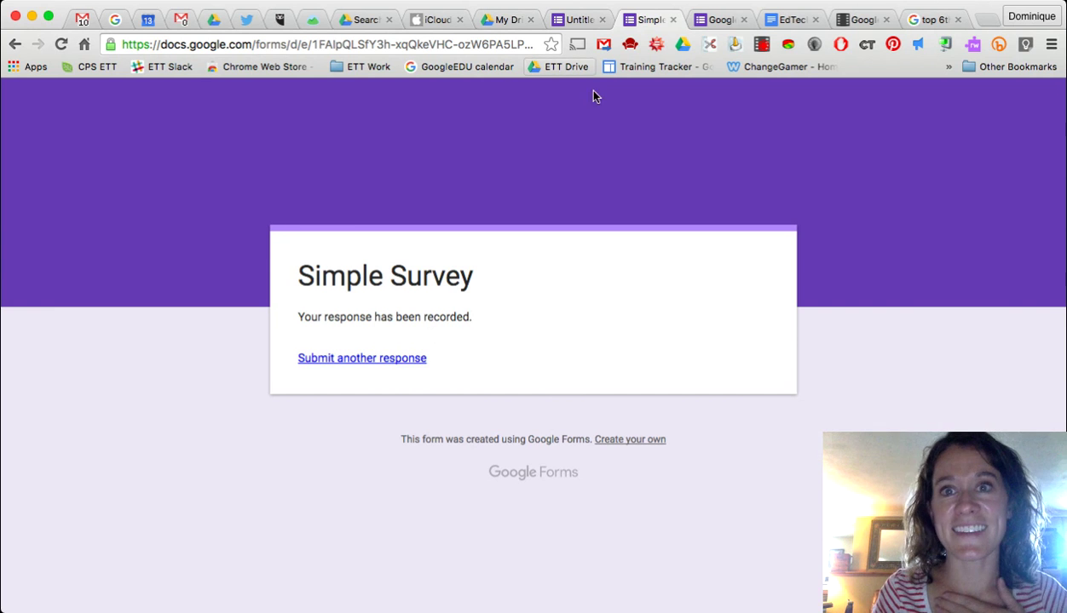
left_click(571, 22)
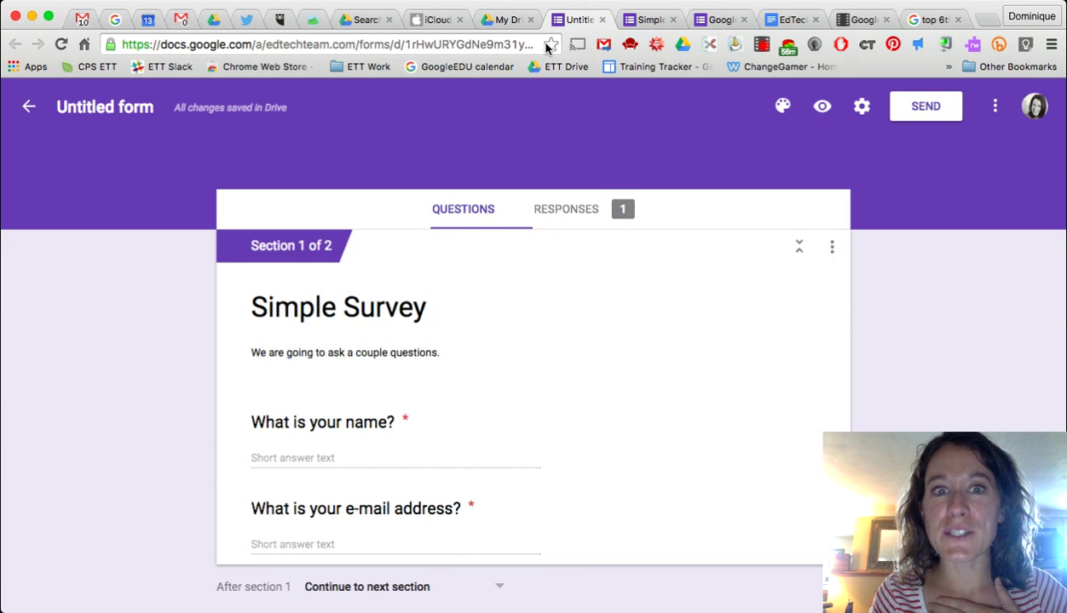
- Rename the file to Simple Survey, switch the theme colour to green, and show theme image options
left_click(153, 107)
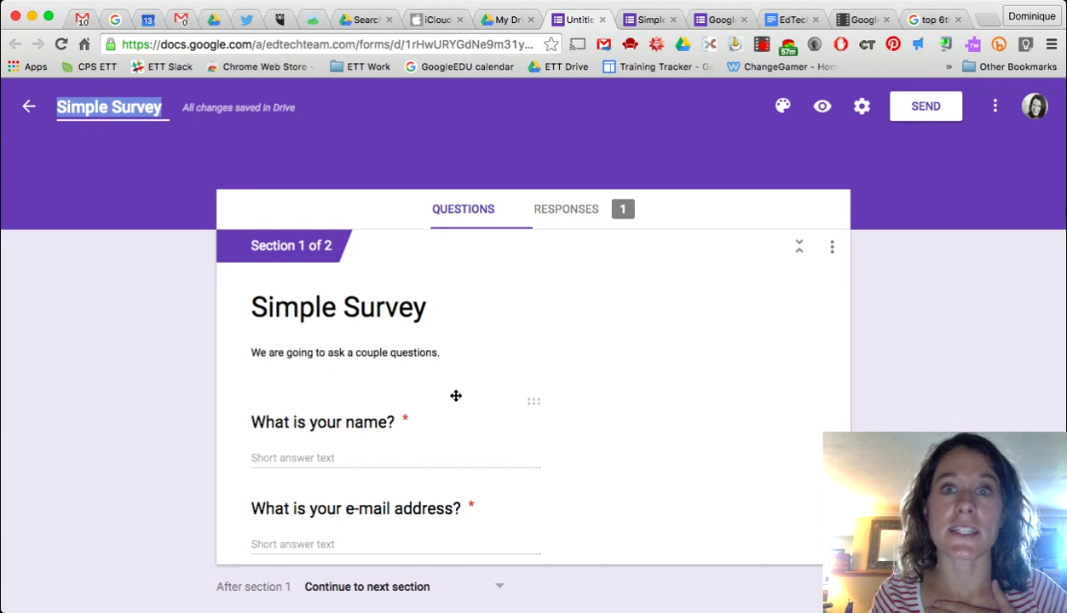
left_click(782, 106)
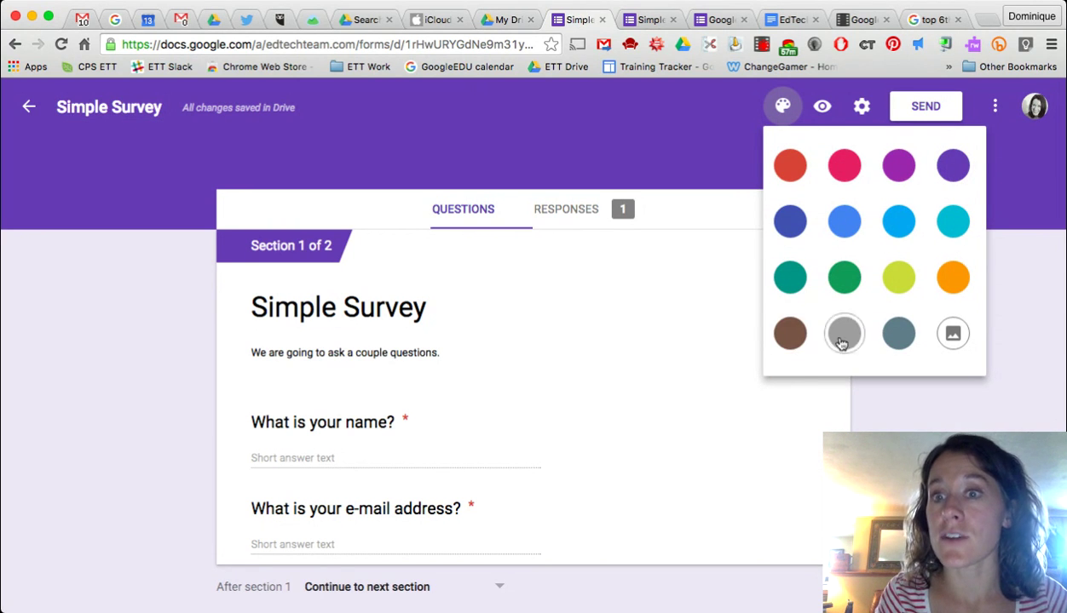
left_click(852, 271)
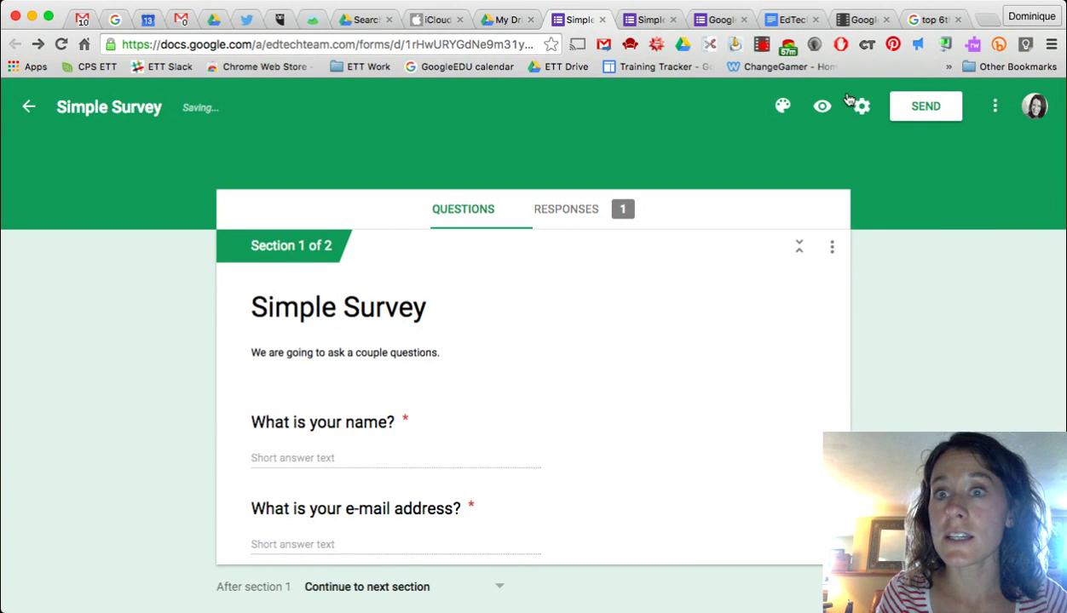
left_click(782, 105)
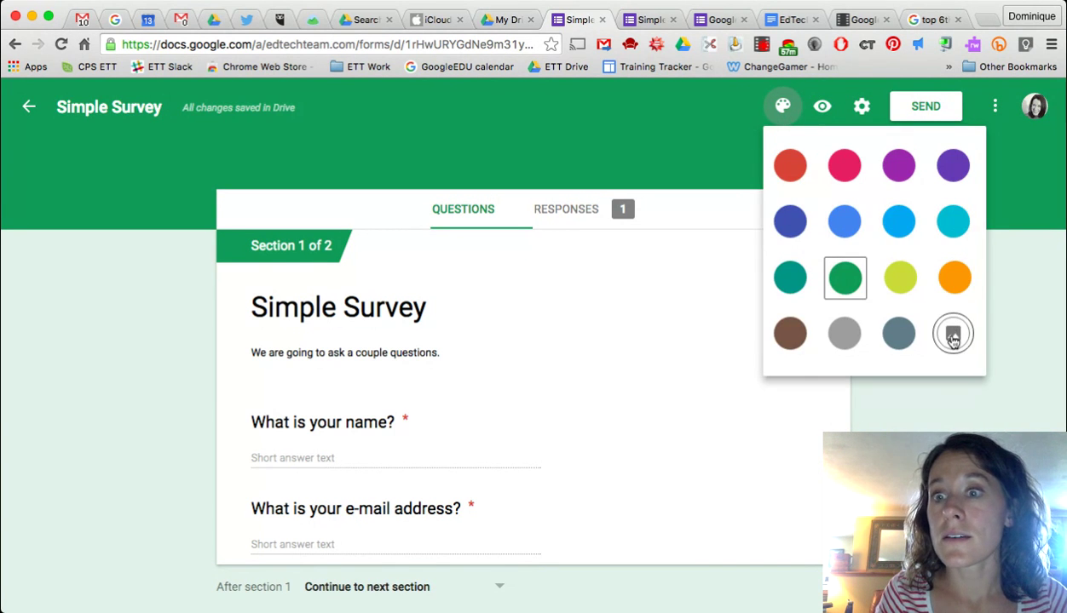
left_click(953, 338)
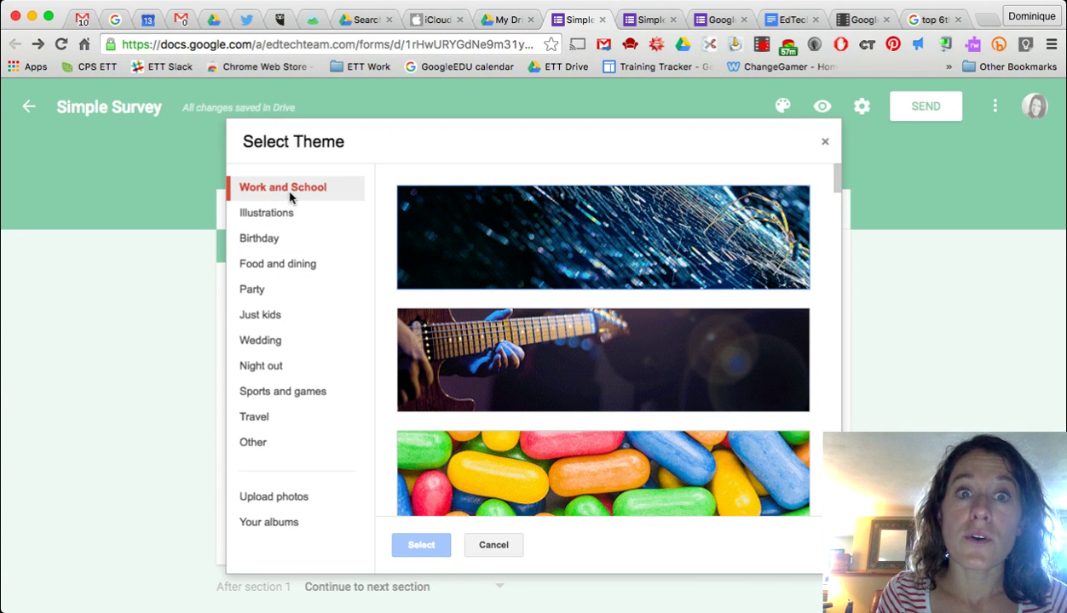
- Apply the heart-shaped open-book image as the form's theme
scroll(662, 433, "down", 10)
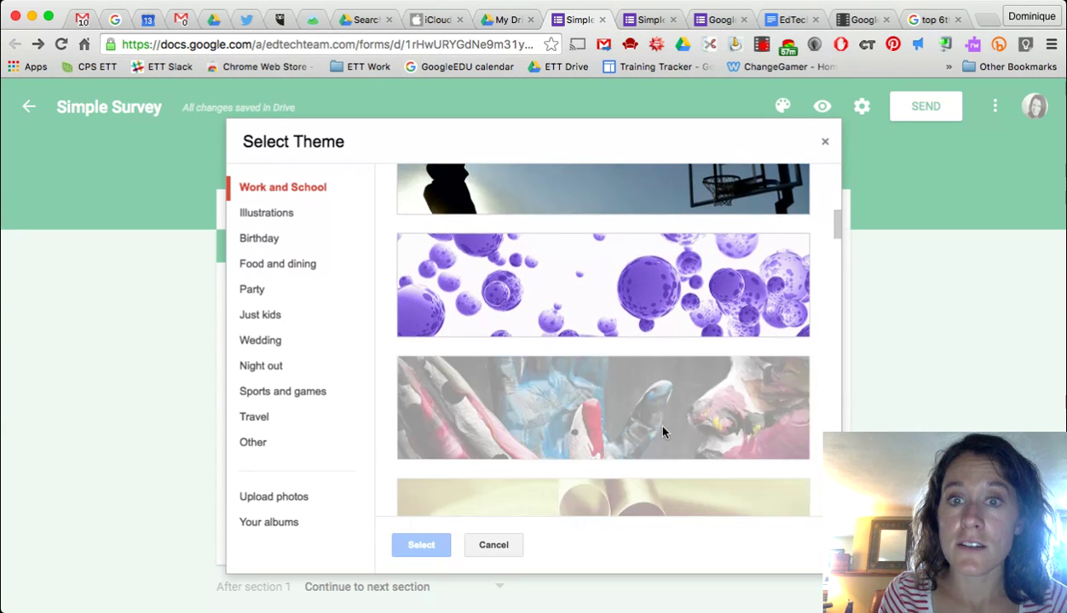
scroll(662, 433, "down", 3)
scroll(673, 400, "up", 5)
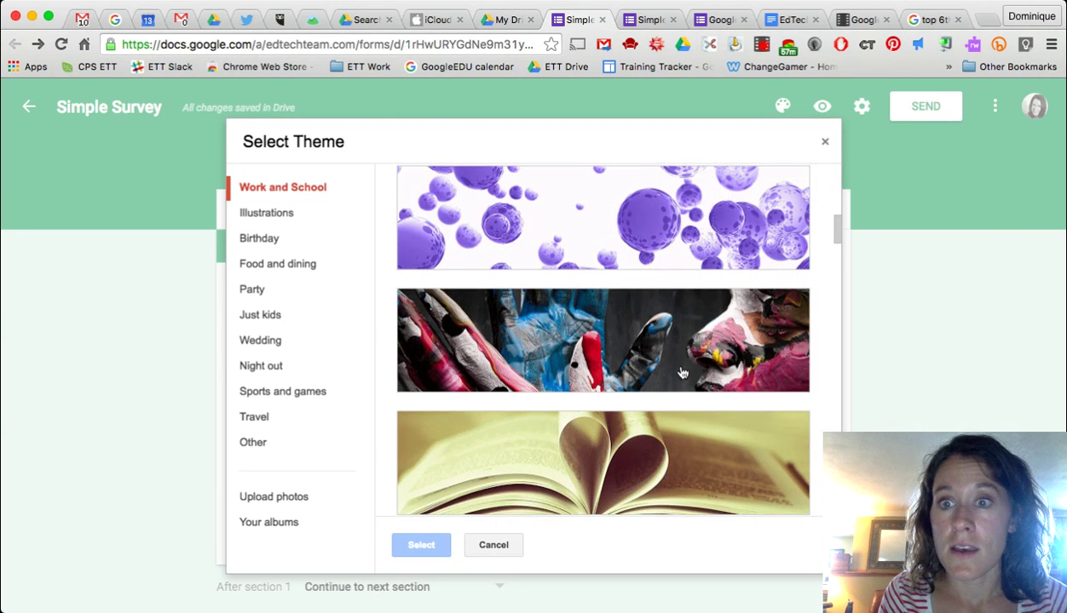
scroll(681, 372, "down", 3)
left_click(632, 334)
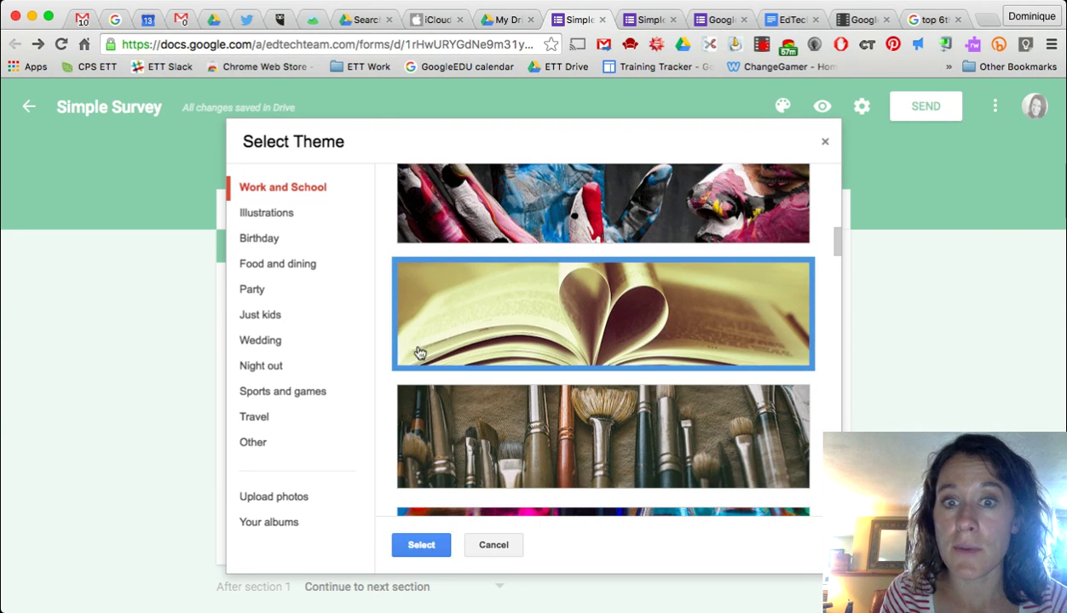
left_click(422, 546)
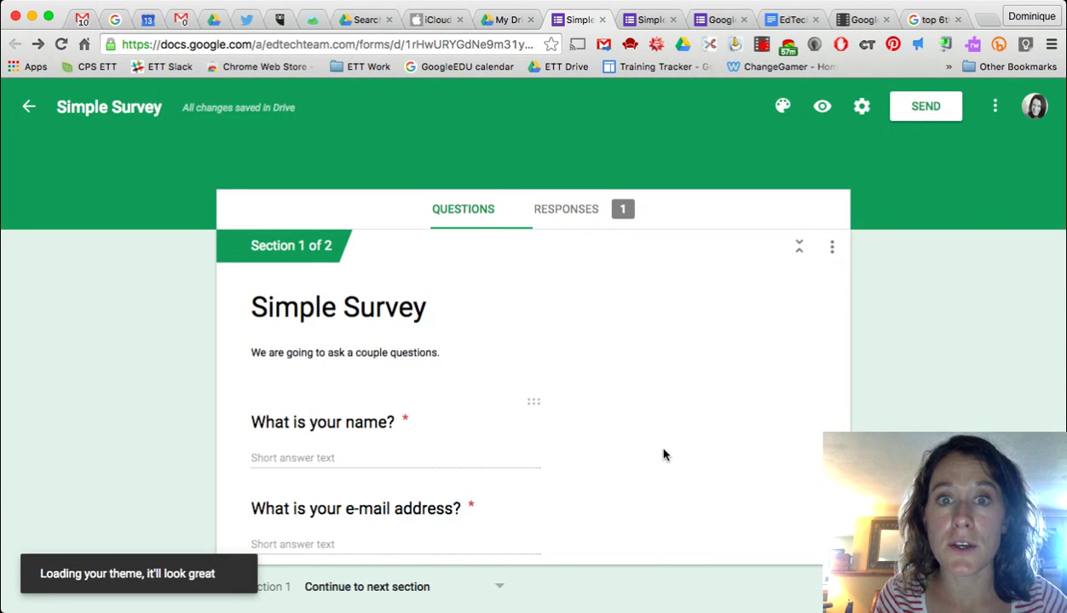
- Preview the themed form as respondents see it, close the old preview tab, and return to the editor
scroll(663, 455, "down", 3)
scroll(662, 455, "up", 2)
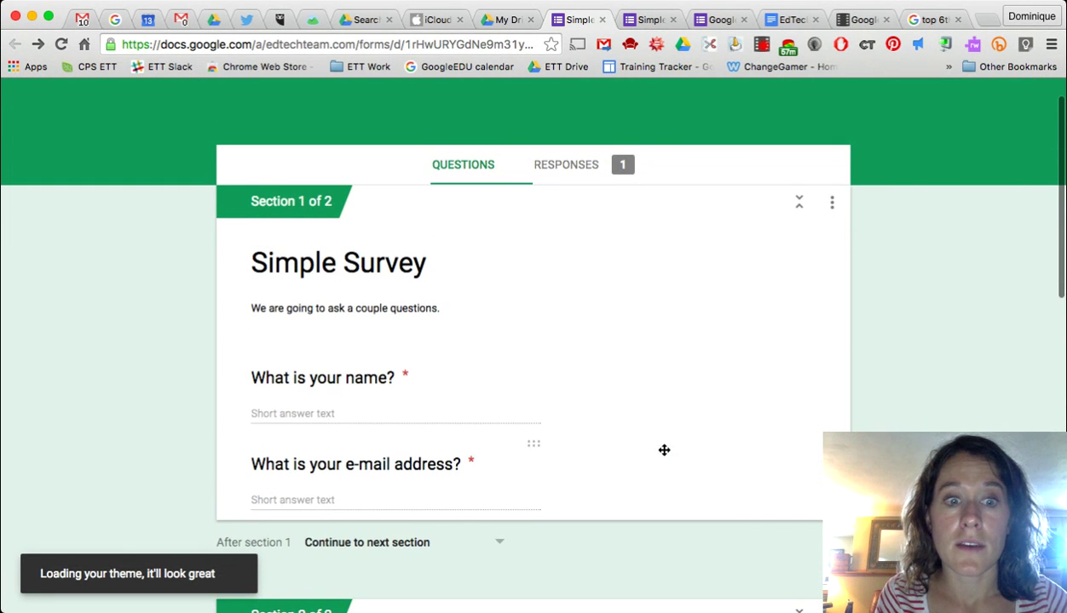
scroll(664, 451, "up", 1)
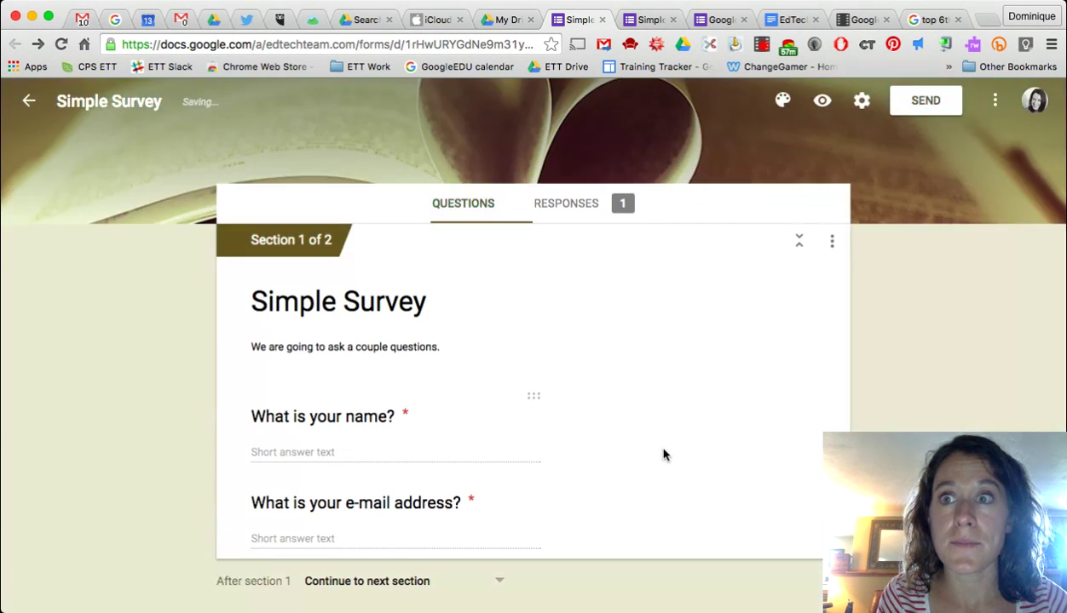
scroll(673, 384, "down", 10)
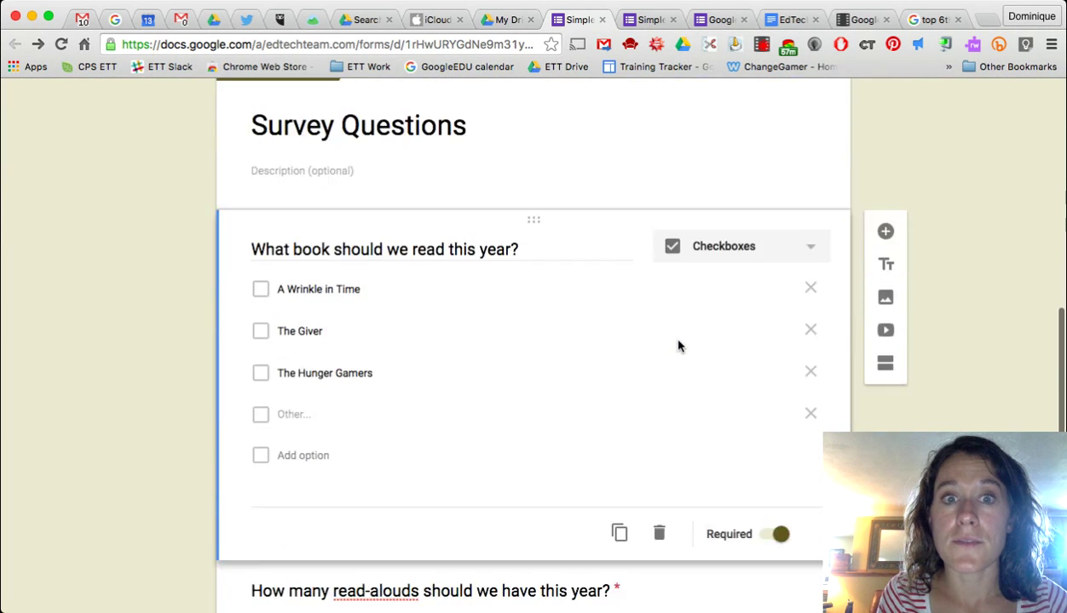
scroll(678, 345, "up", 10)
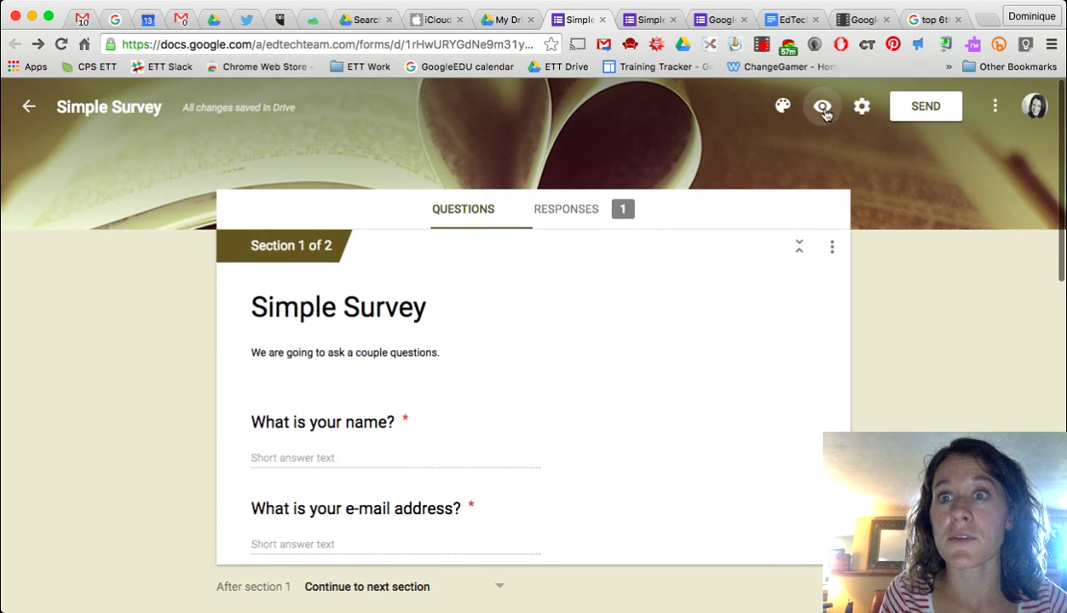
left_click(823, 111)
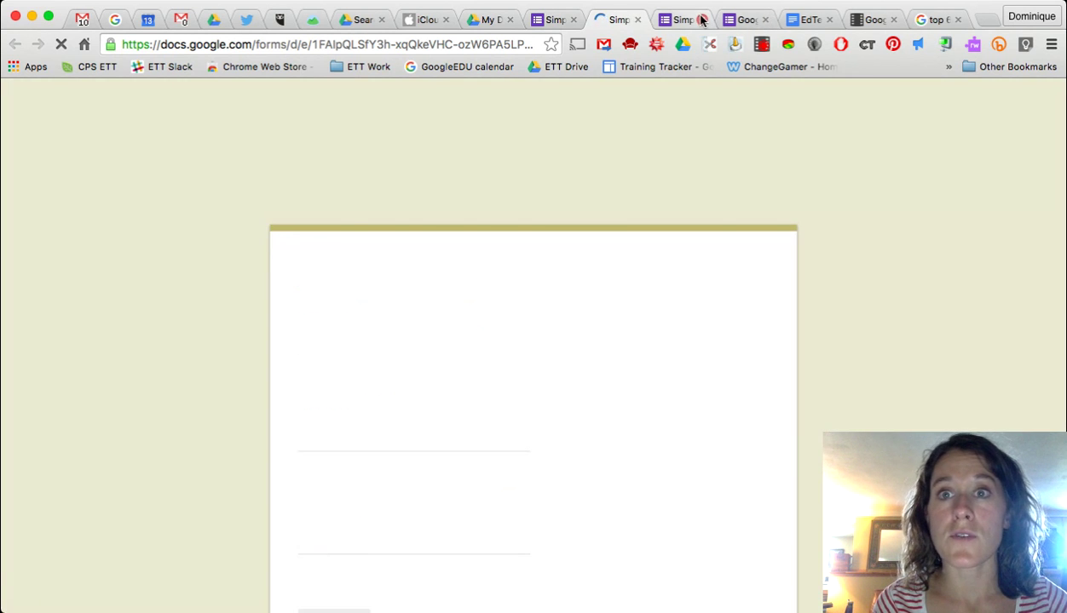
left_click(701, 19)
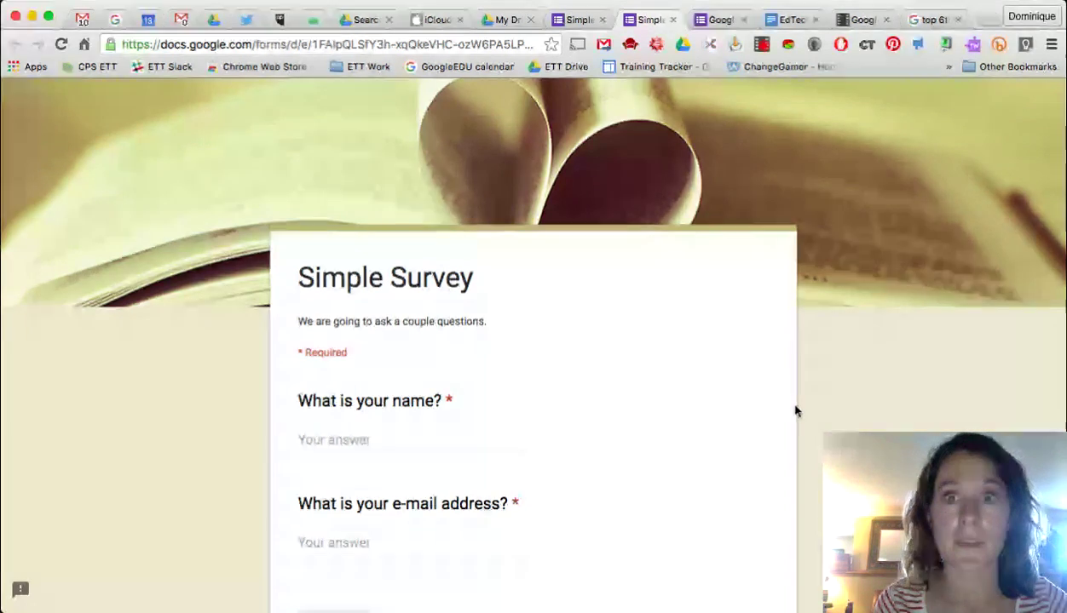
scroll(794, 412, "down", 3)
scroll(794, 410, "up", 3)
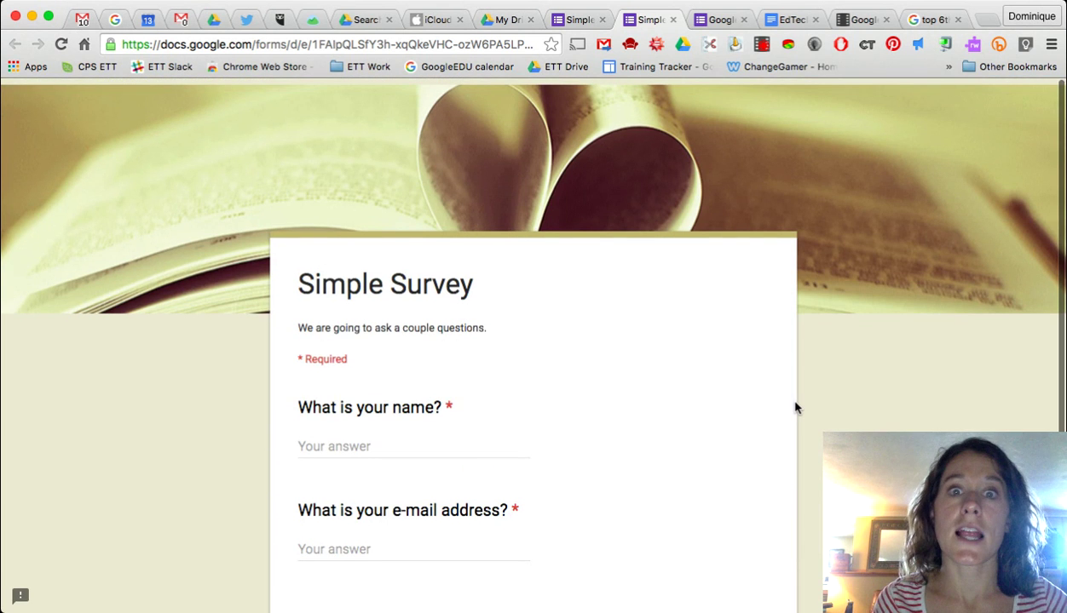
scroll(794, 409, "down", 1)
left_click(590, 17)
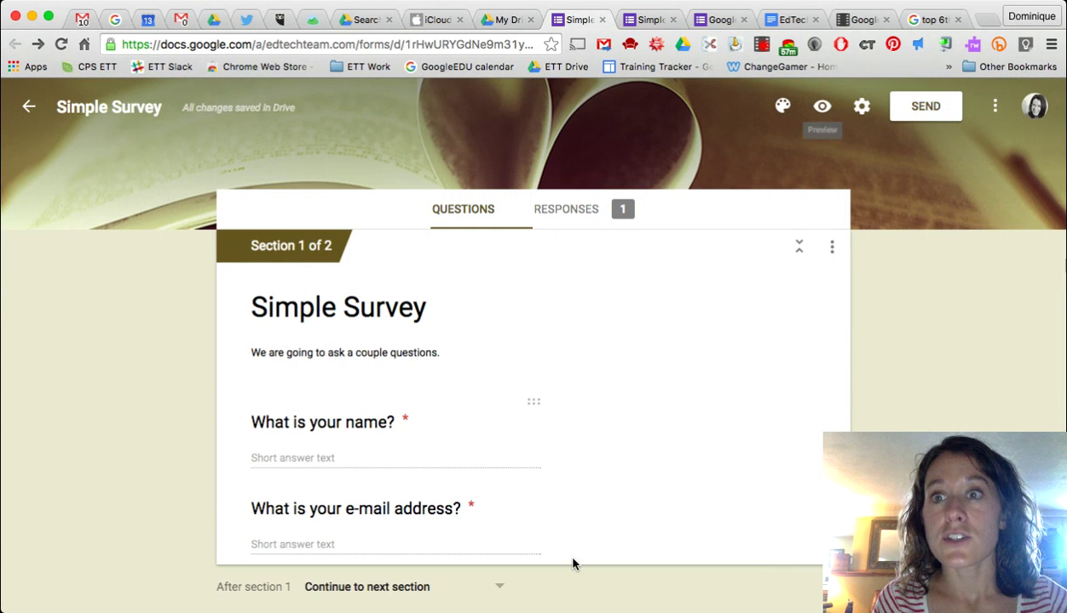
- Copy the form's shortened goo.gl share link from the Send form dialog
left_click(943, 114)
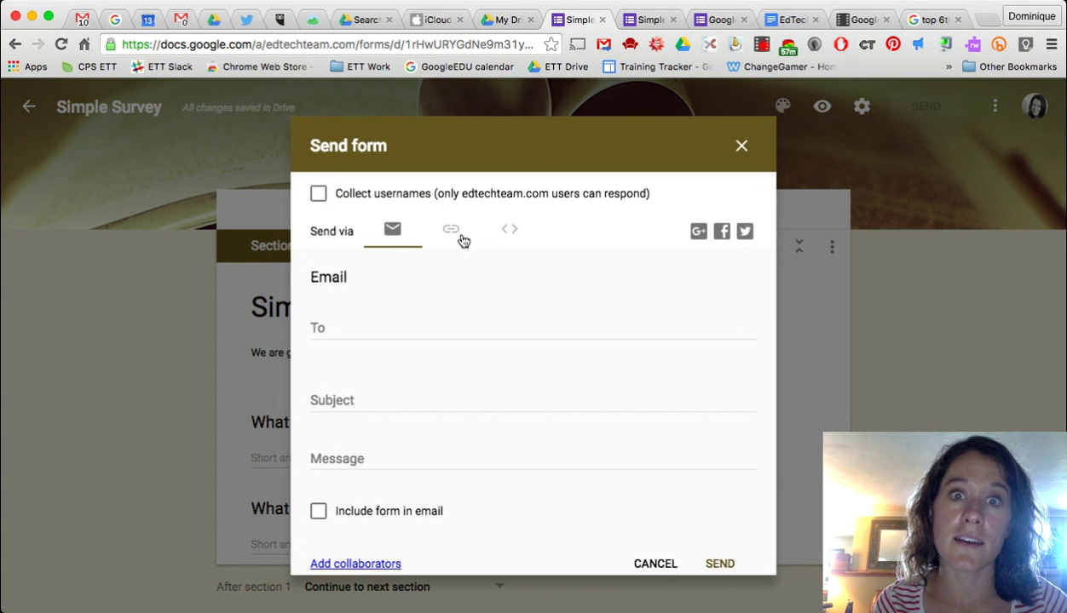
scroll(458, 354, "down", 1)
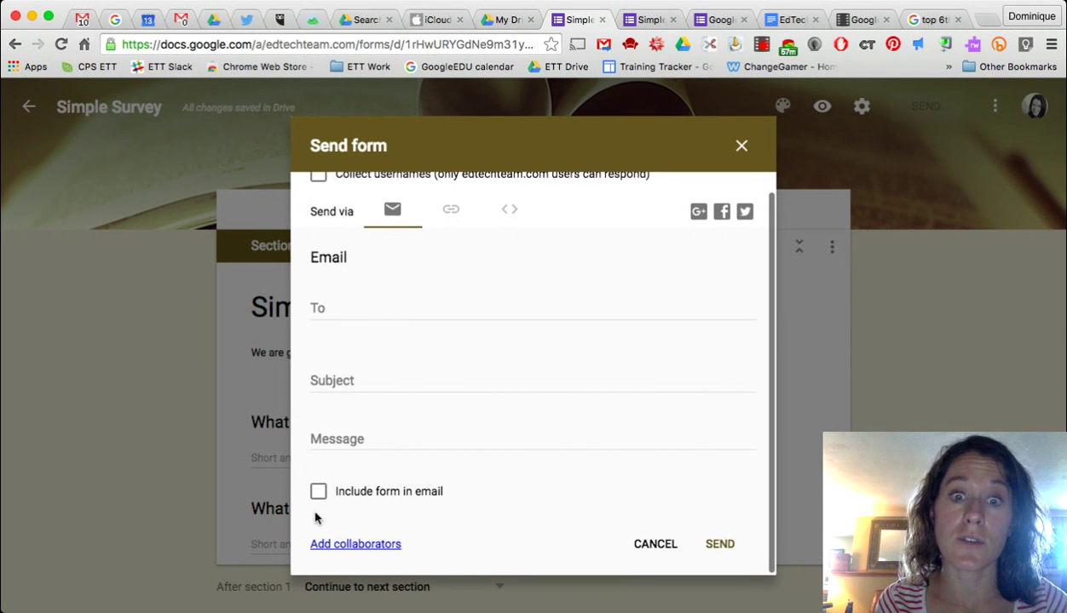
scroll(458, 374, "up", 1)
left_click(452, 239)
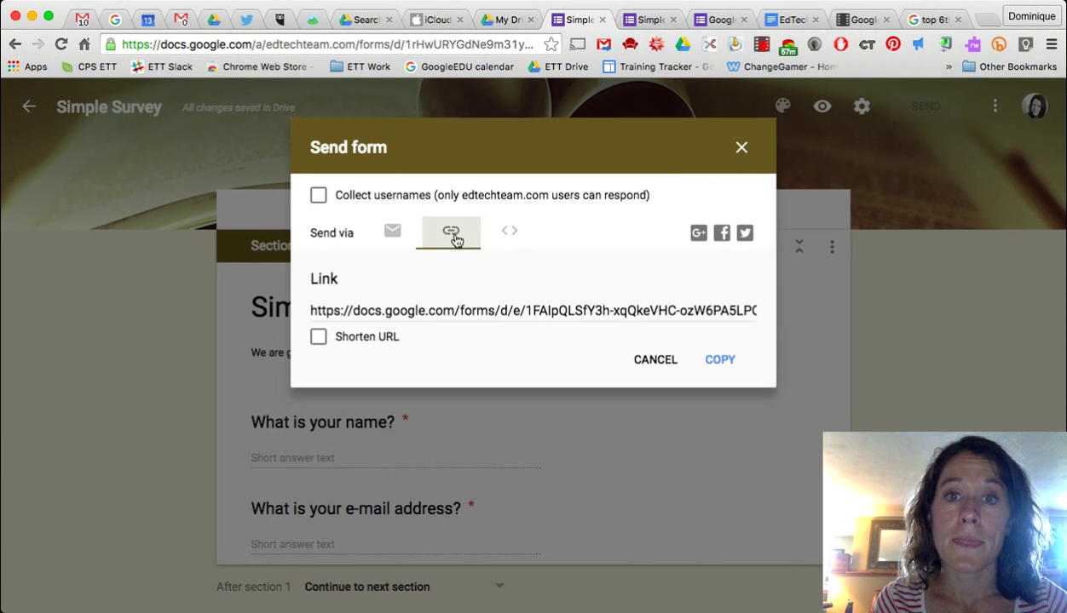
left_click(318, 336)
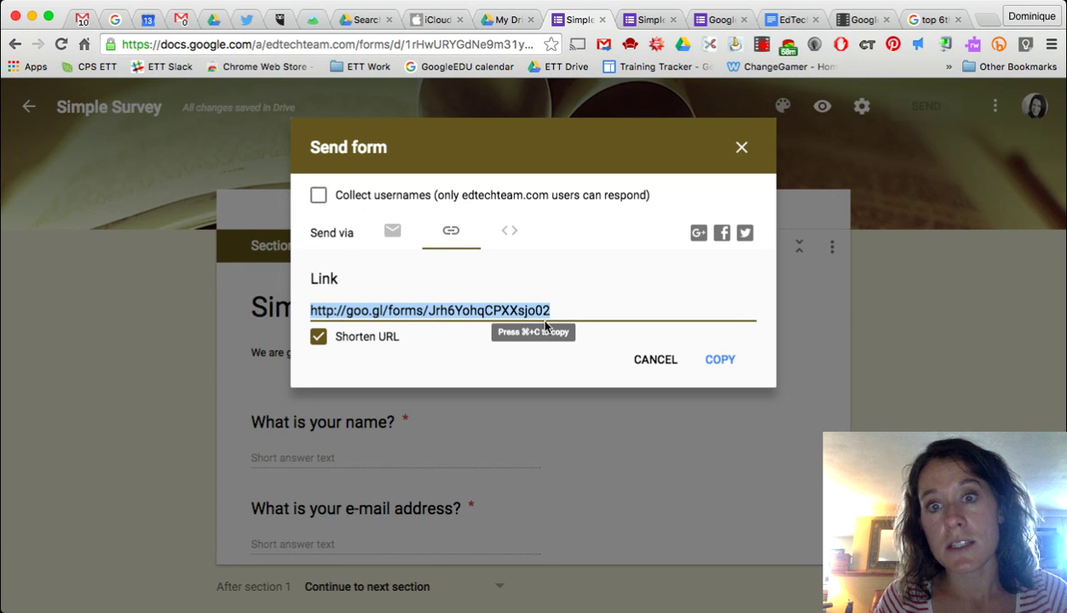
left_click(718, 360)
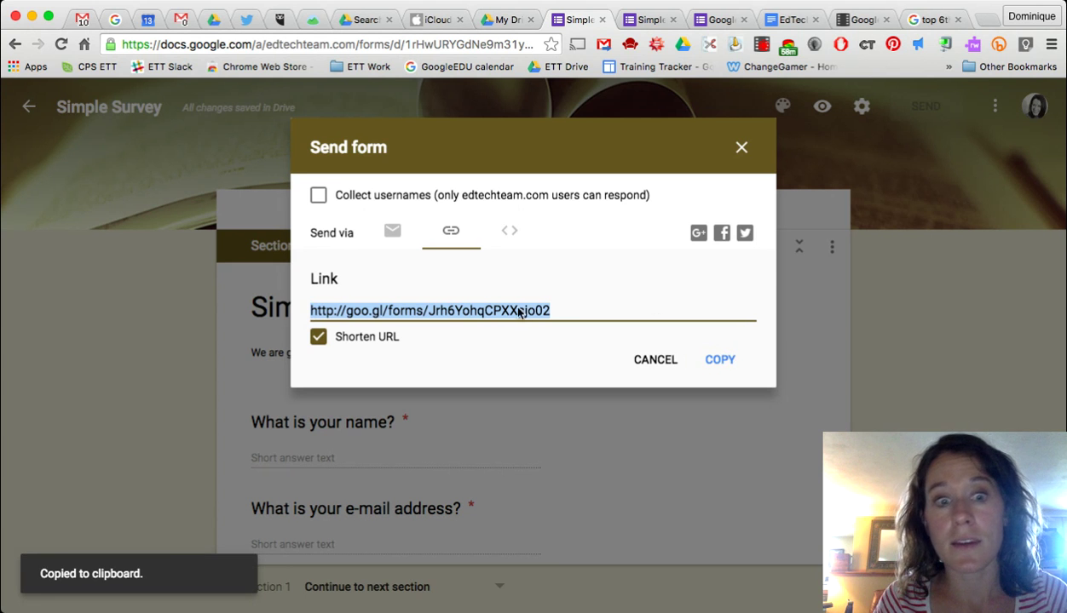
left_click(663, 366)
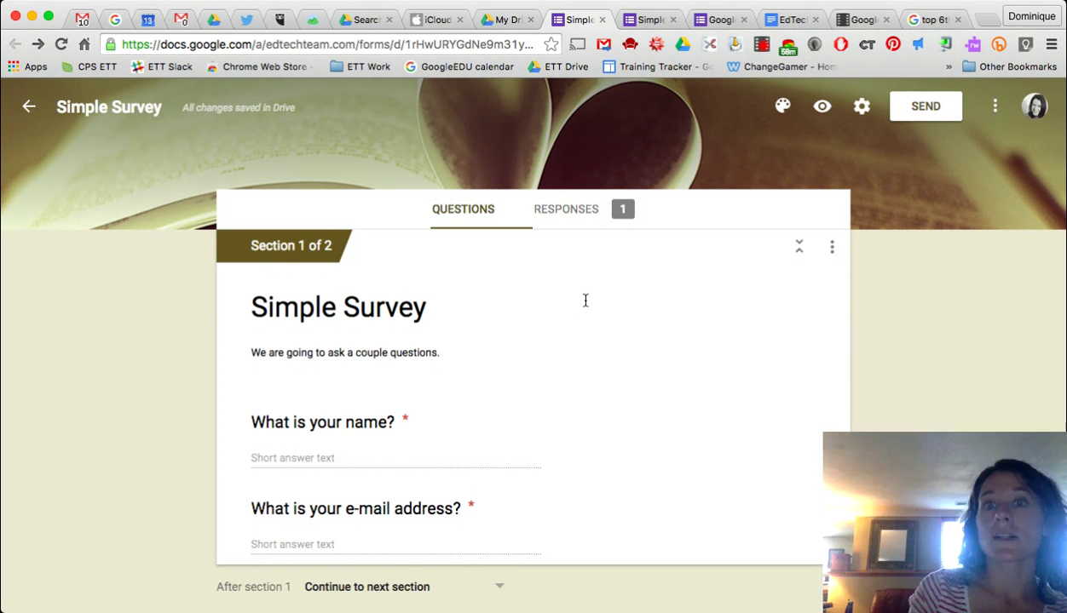
- Show the Responses summary with the test response's name and e-mail answers
left_click(603, 216)
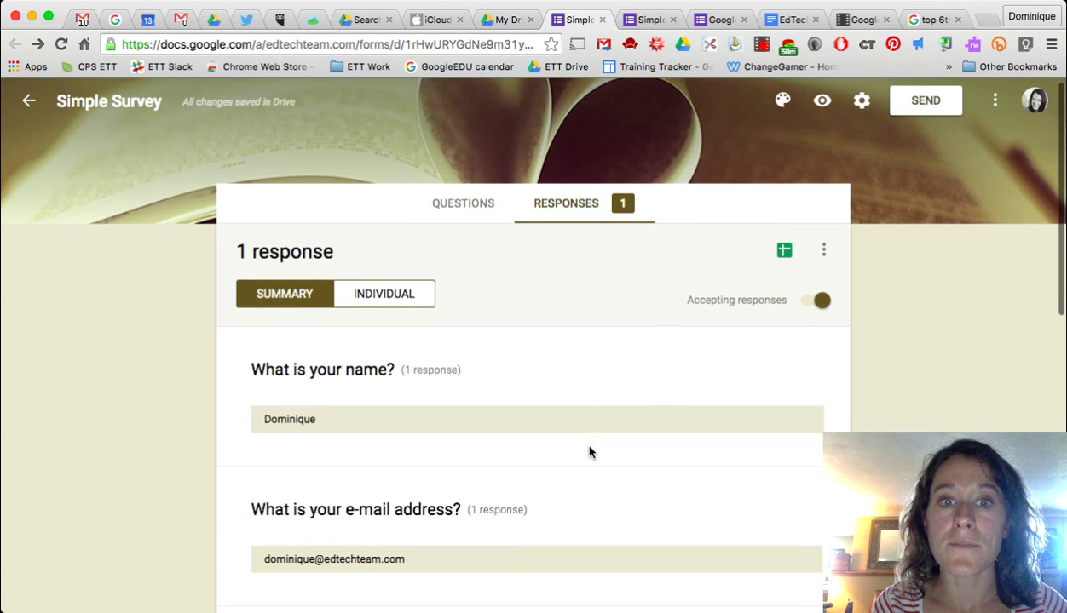
scroll(590, 450, "down", 3)
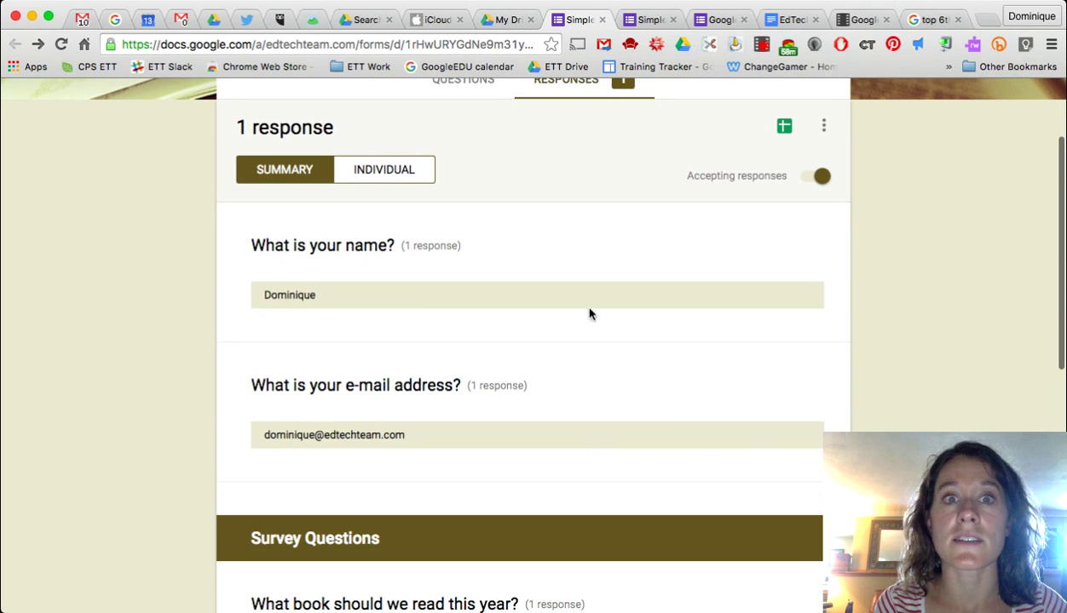